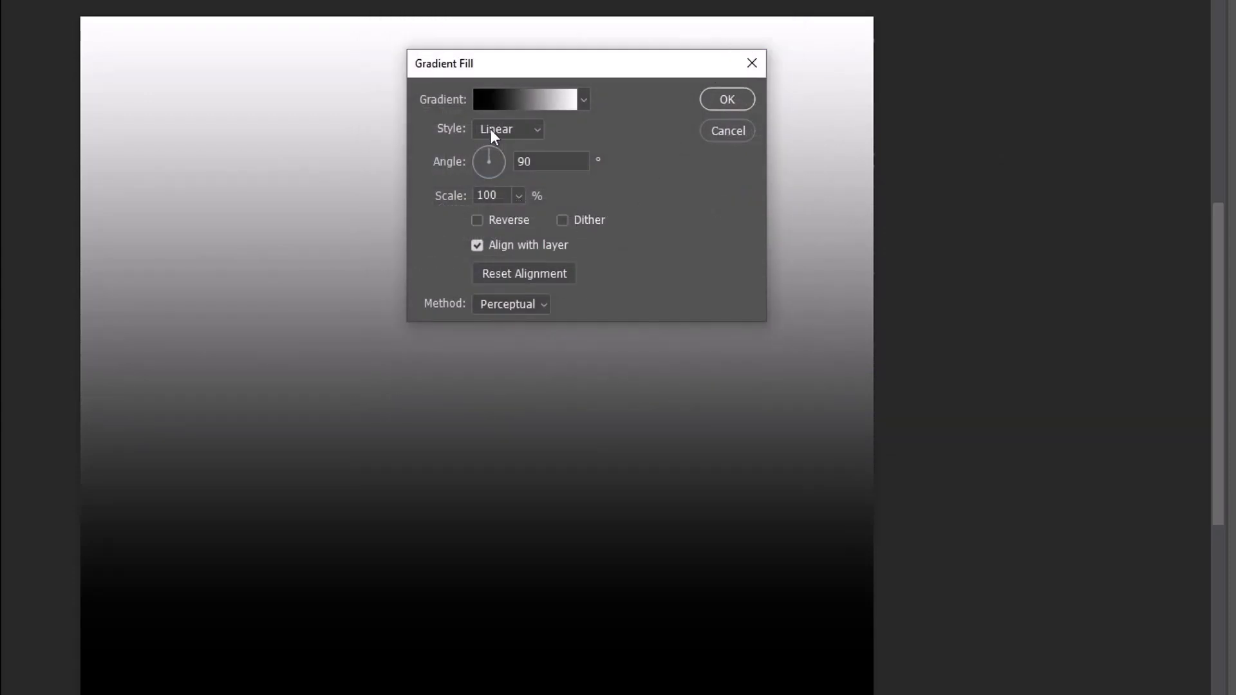
- Make the gradient fill radial at 250% scale and reversed, and move its layer below Layer 1
left_click(512, 128)
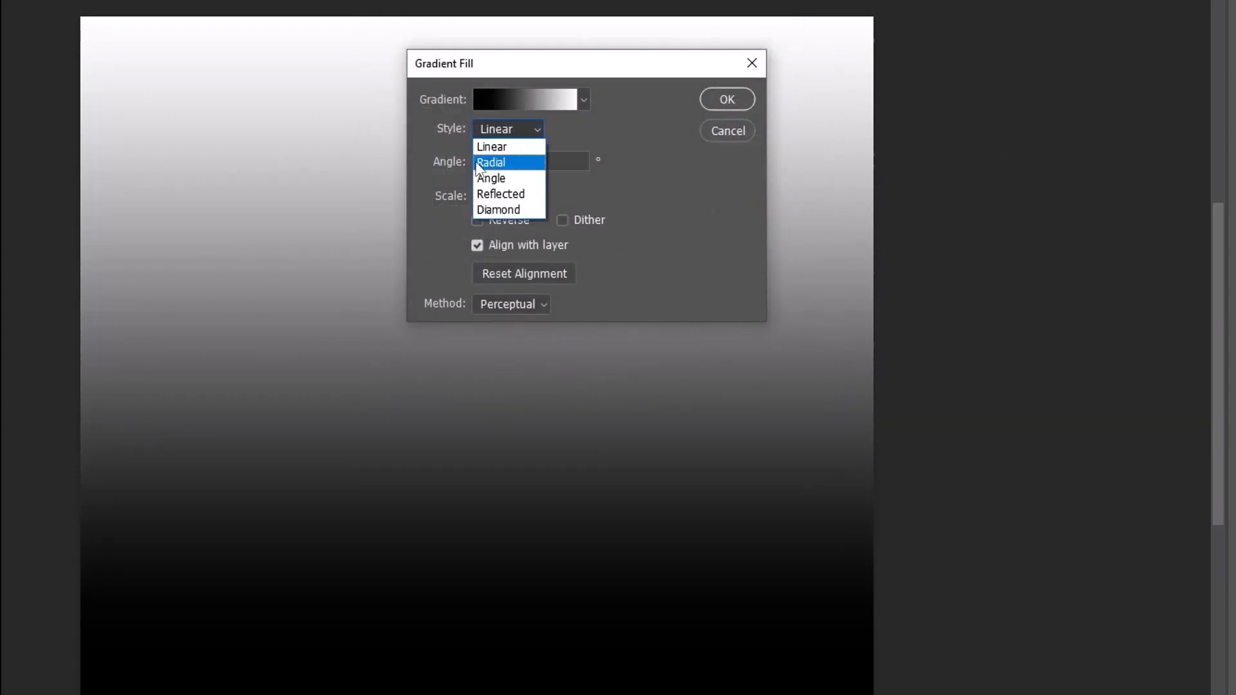
left_click(479, 163)
left_click(518, 195)
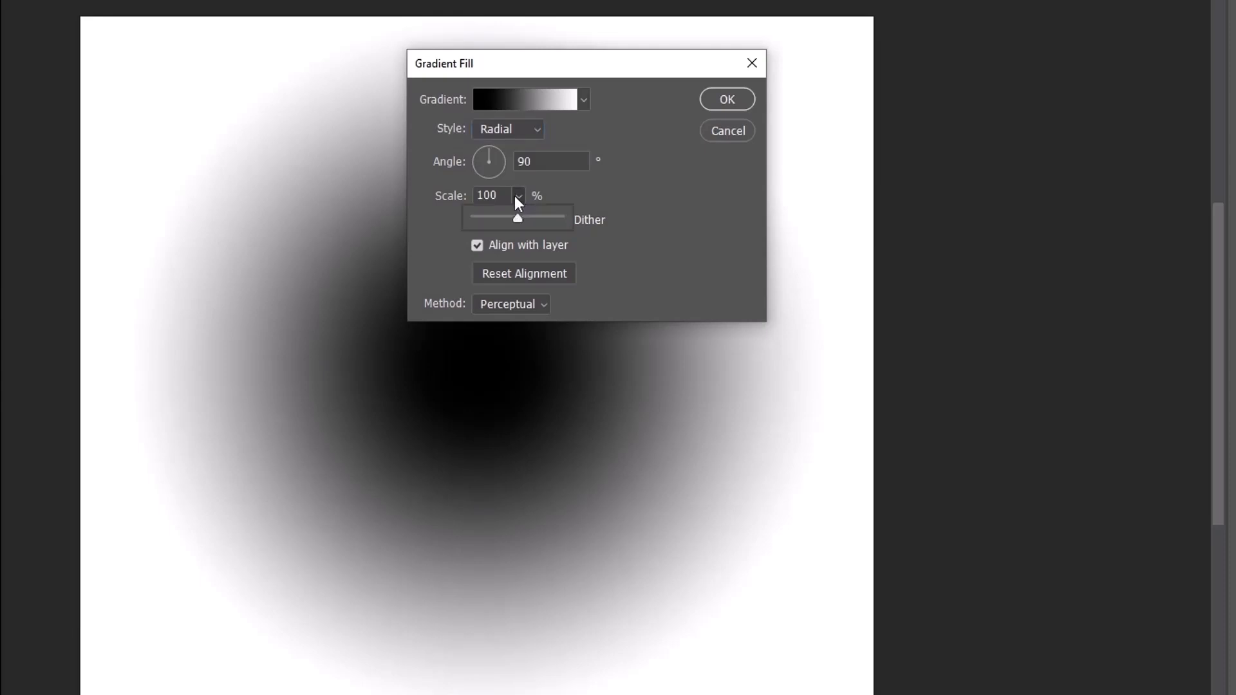
left_click(487, 193)
type("250")
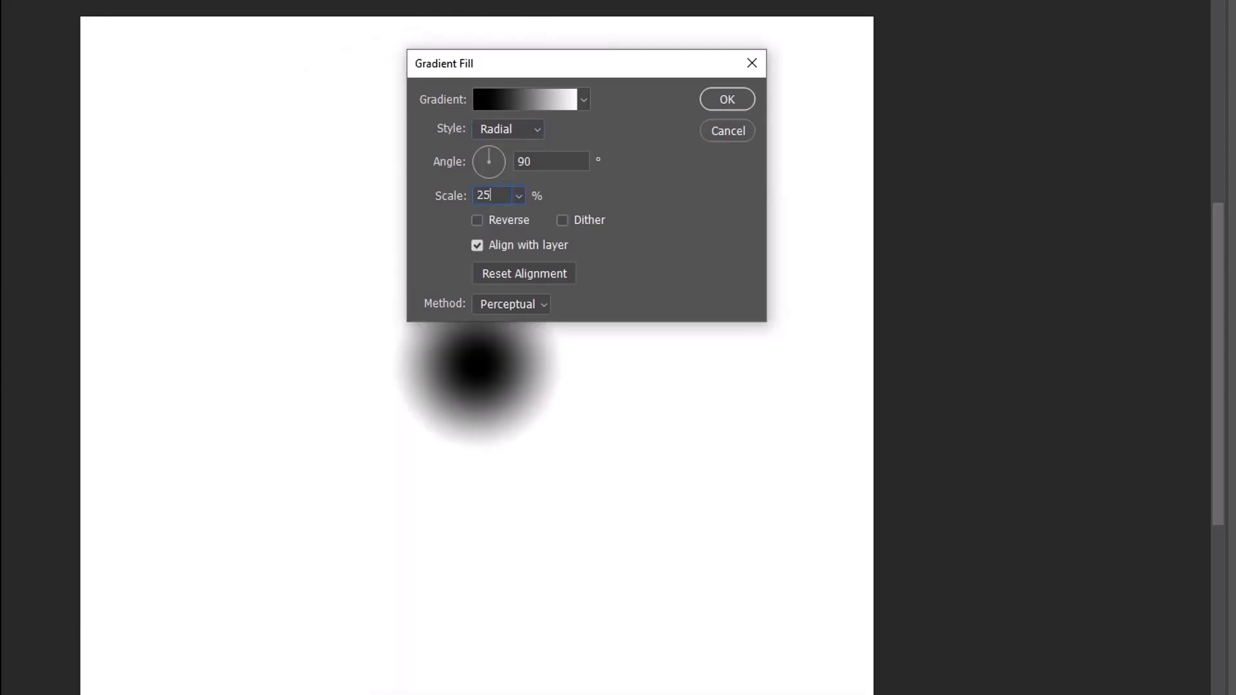
left_click(476, 220)
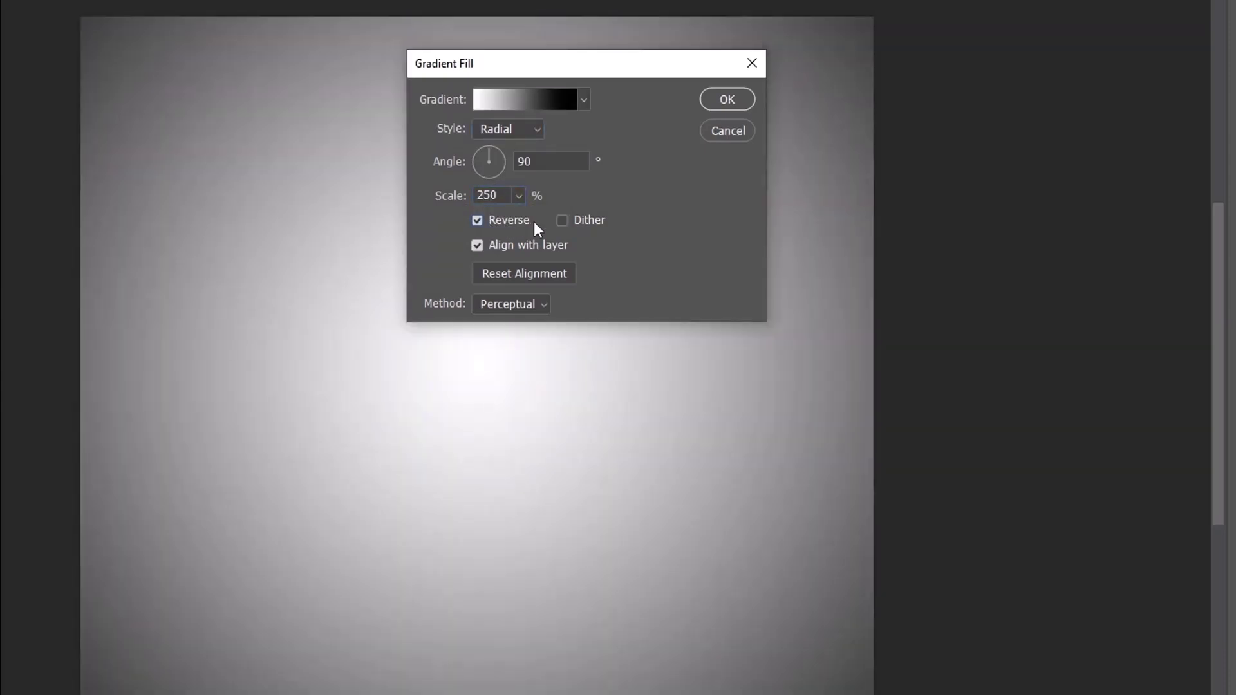
left_click(724, 99)
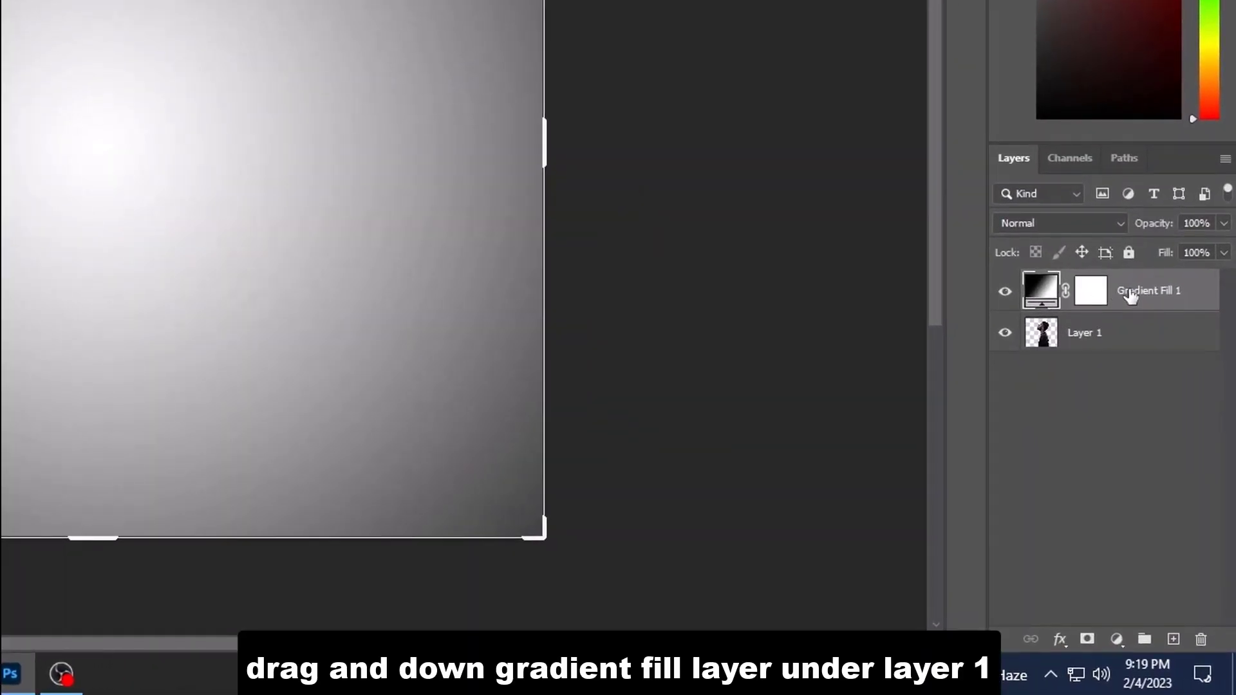
left_click_drag(1131, 295, 1123, 350)
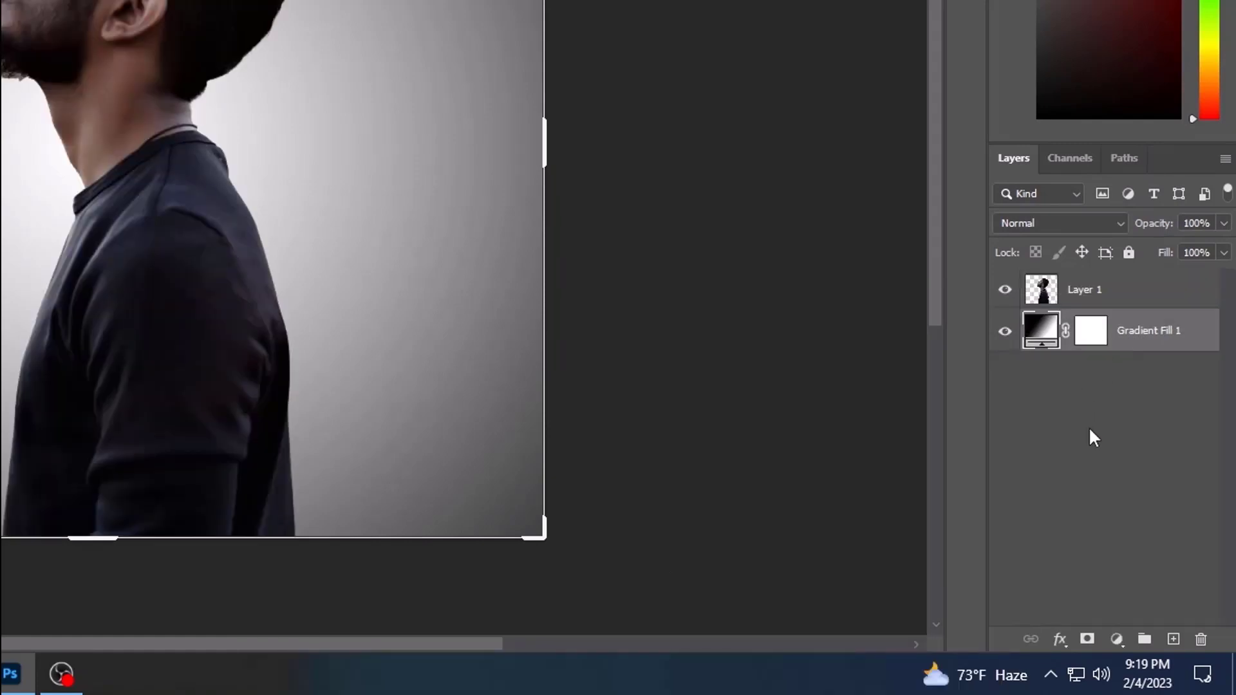
- Duplicate Layer 1, naming the copy "model" and the original "liqufy"
left_click(1098, 293)
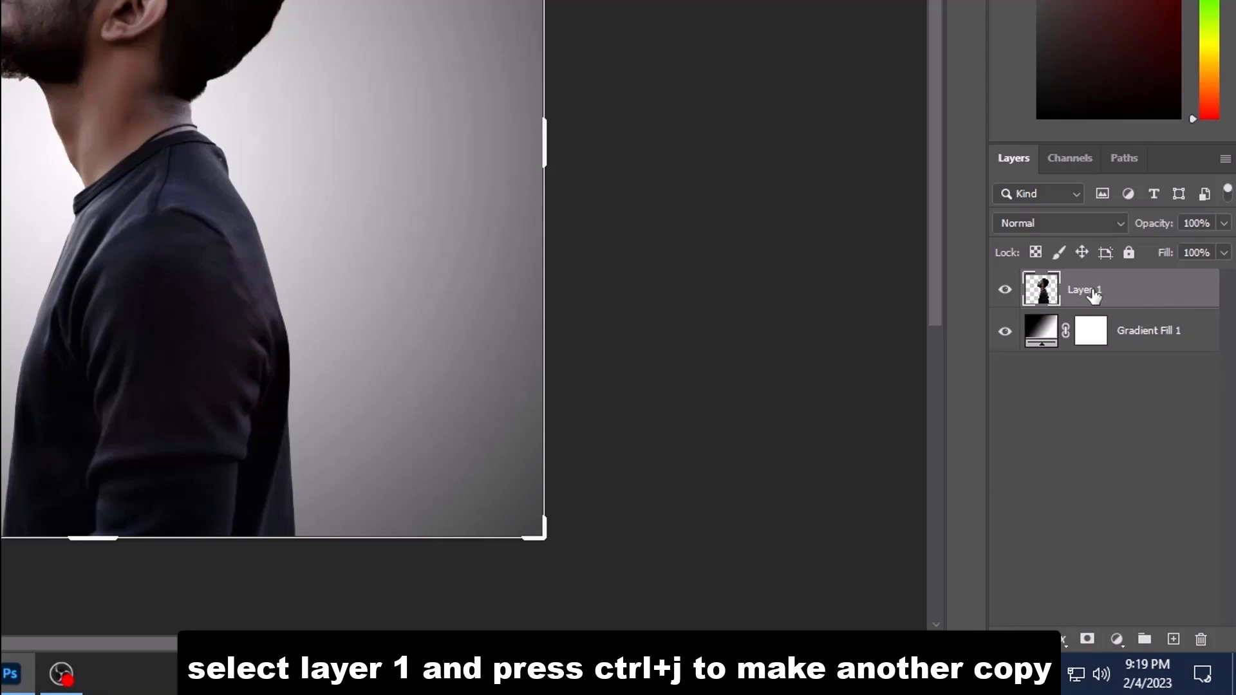
key("ctrl+j")
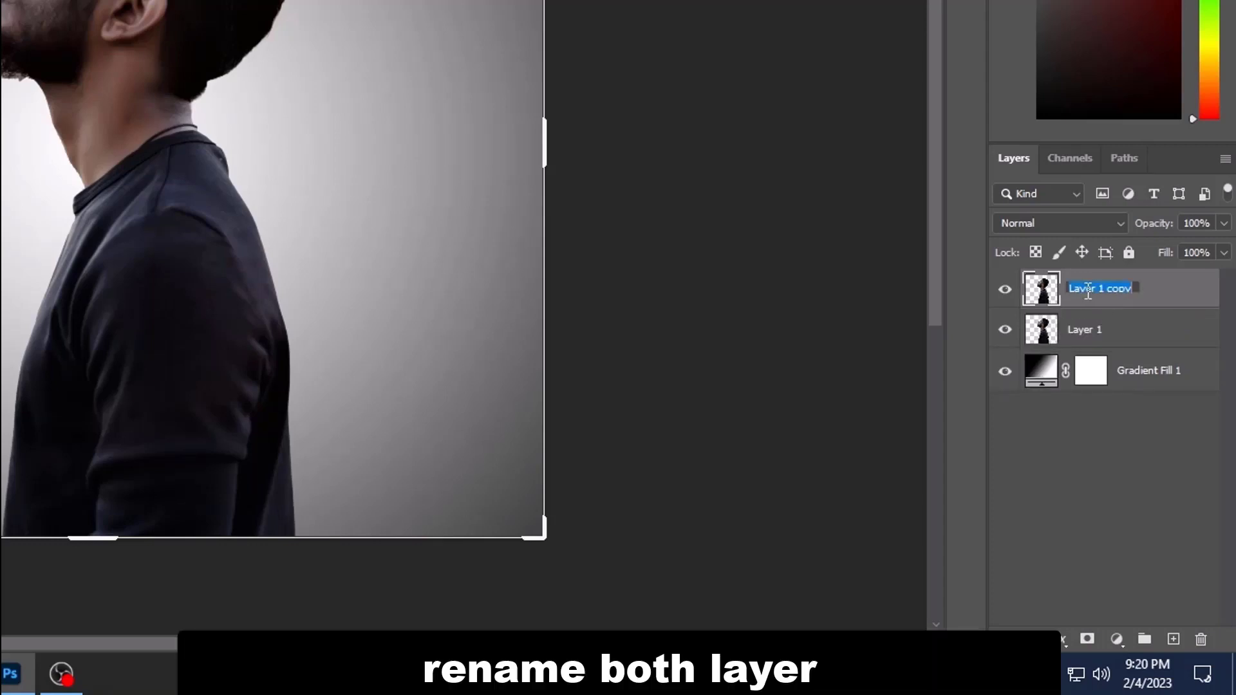
double_click(1086, 331)
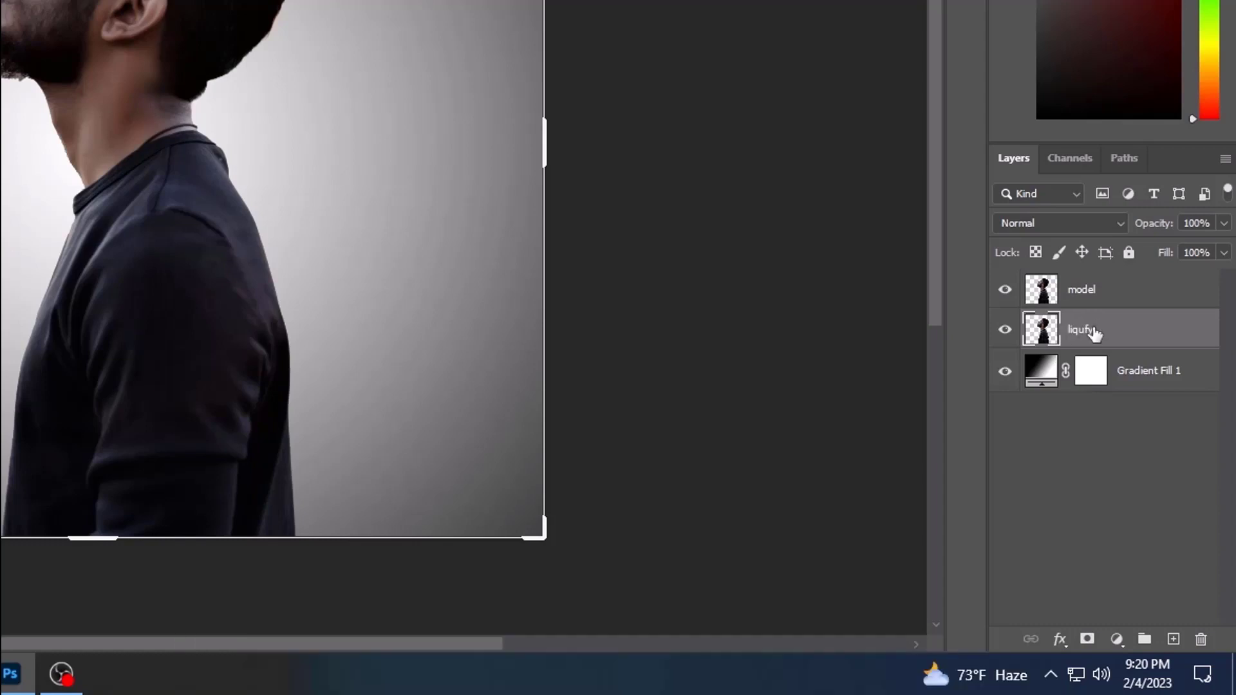
- Hide the model layer and open the liqufy layer in the Liquify filter with brush size 1500, pressure 100 and density 50
left_click(1006, 292)
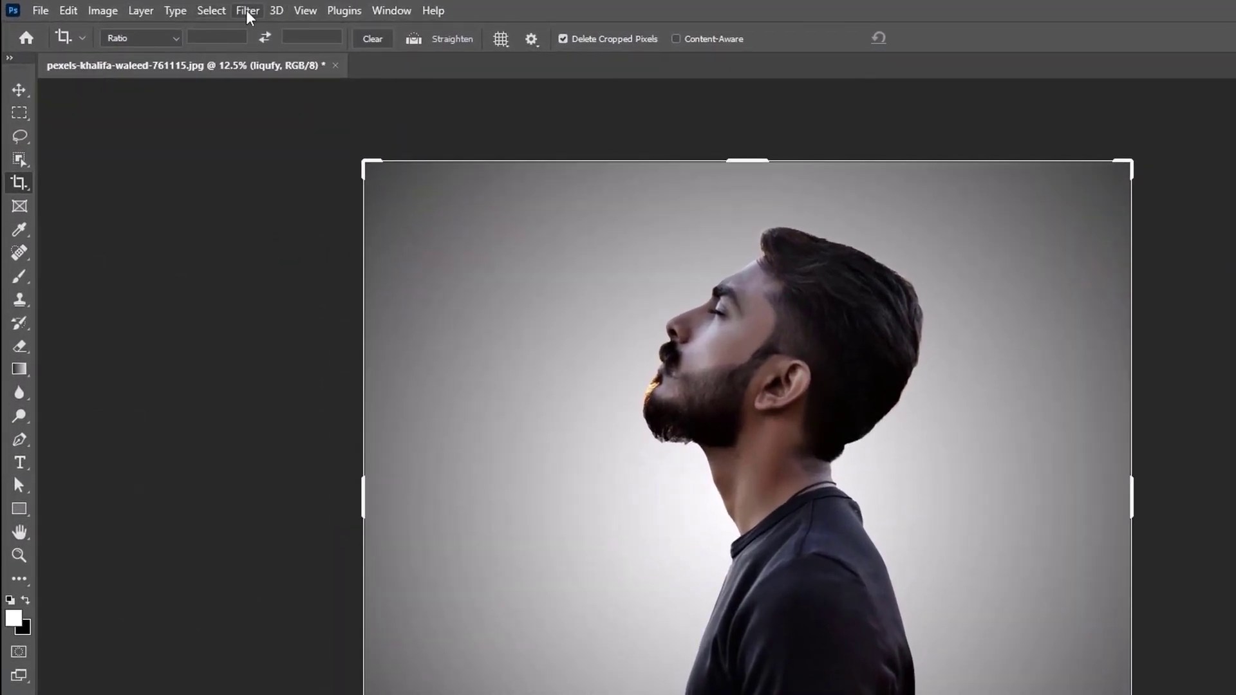
left_click(248, 11)
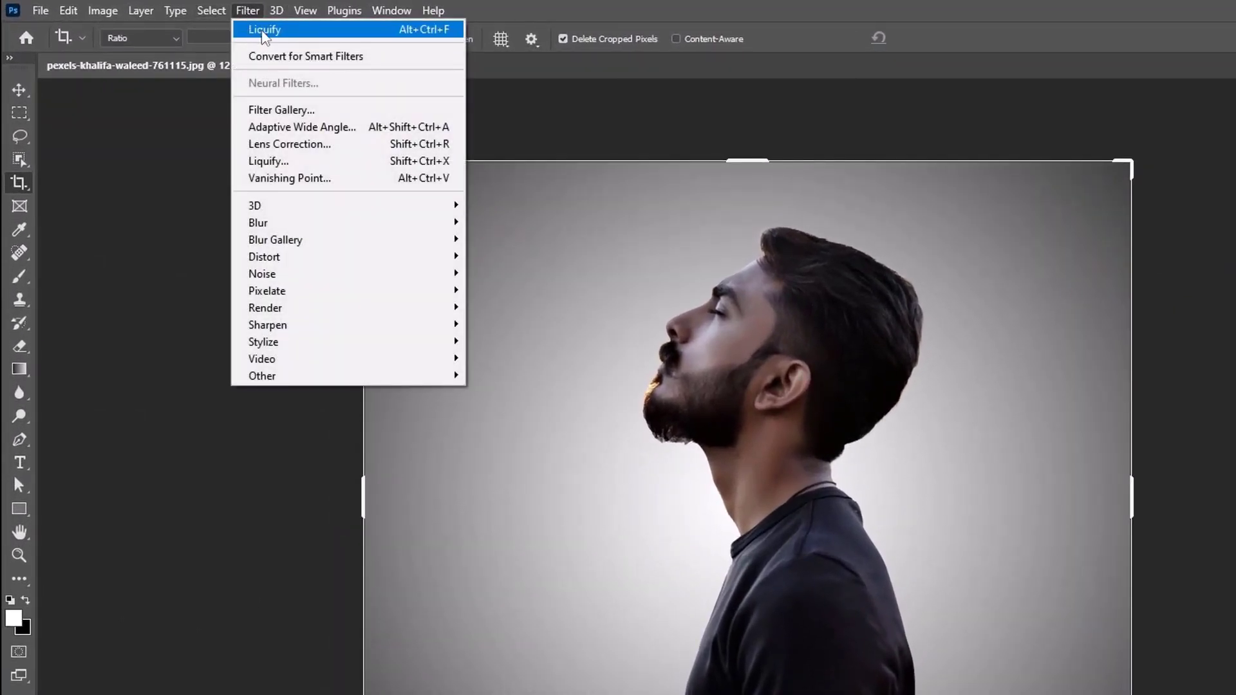
left_click(276, 161)
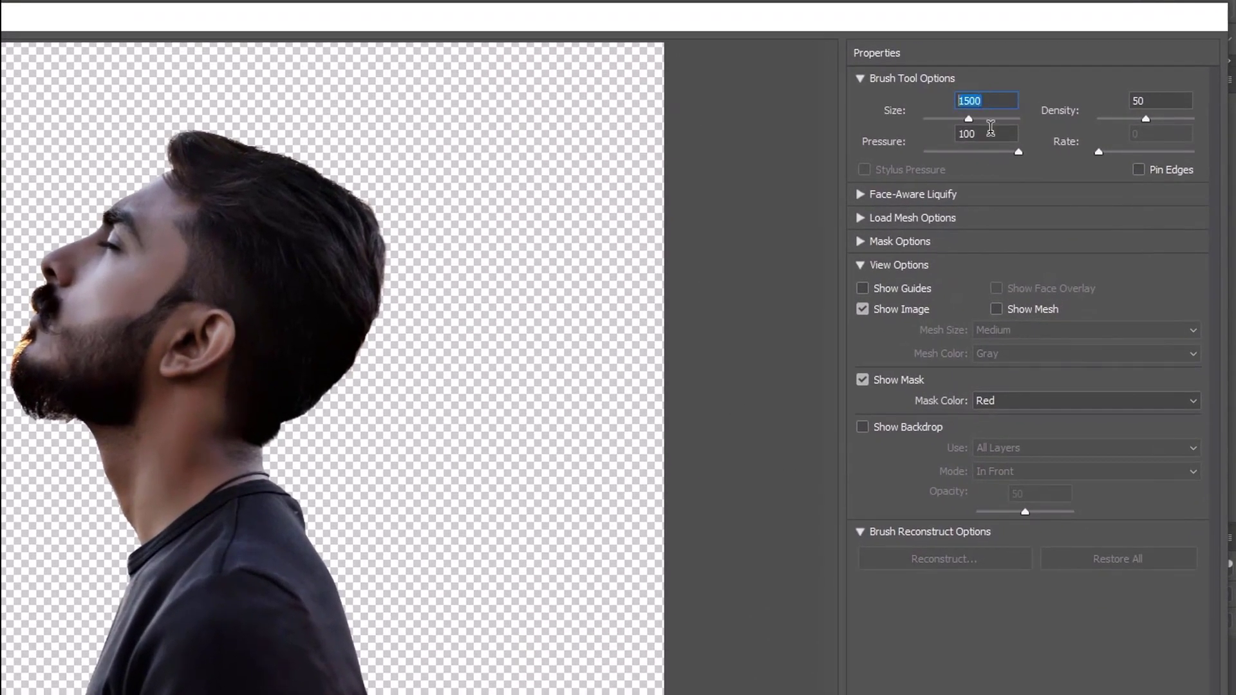
left_click(1159, 100)
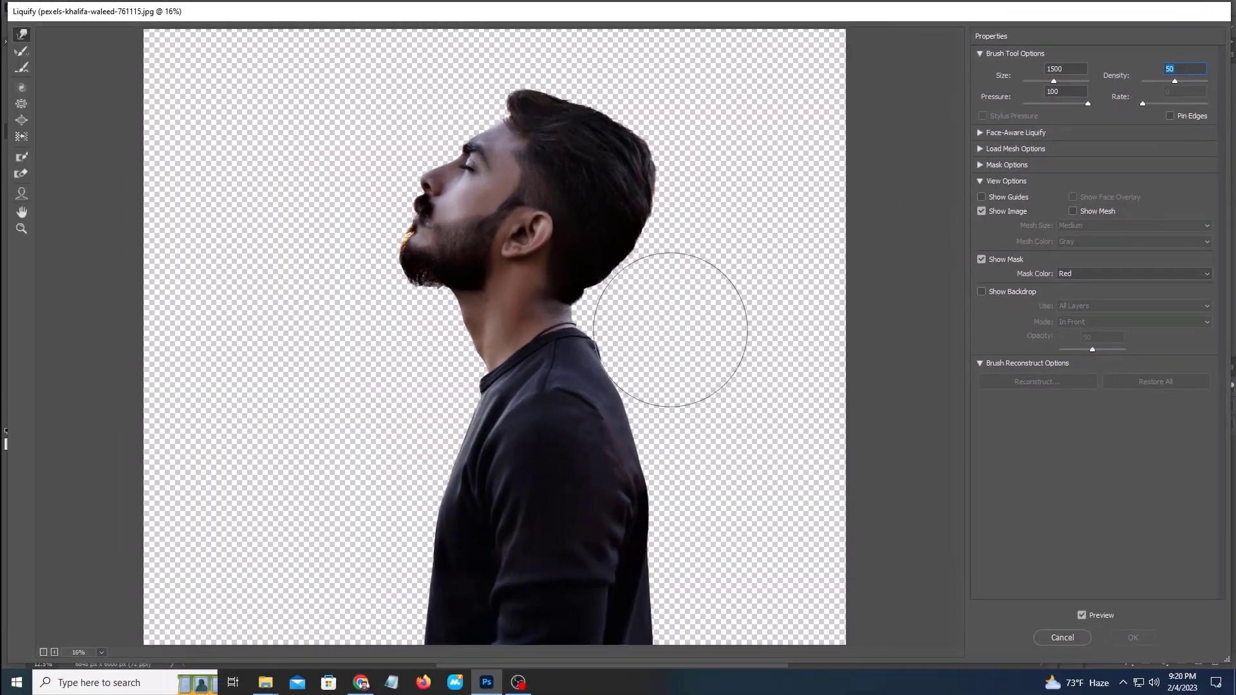
- Smear the man's back, neck and hair outward to the right edge of the canvas with Forward Warp strokes and apply the filter
left_click_drag(593, 592, 868, 607)
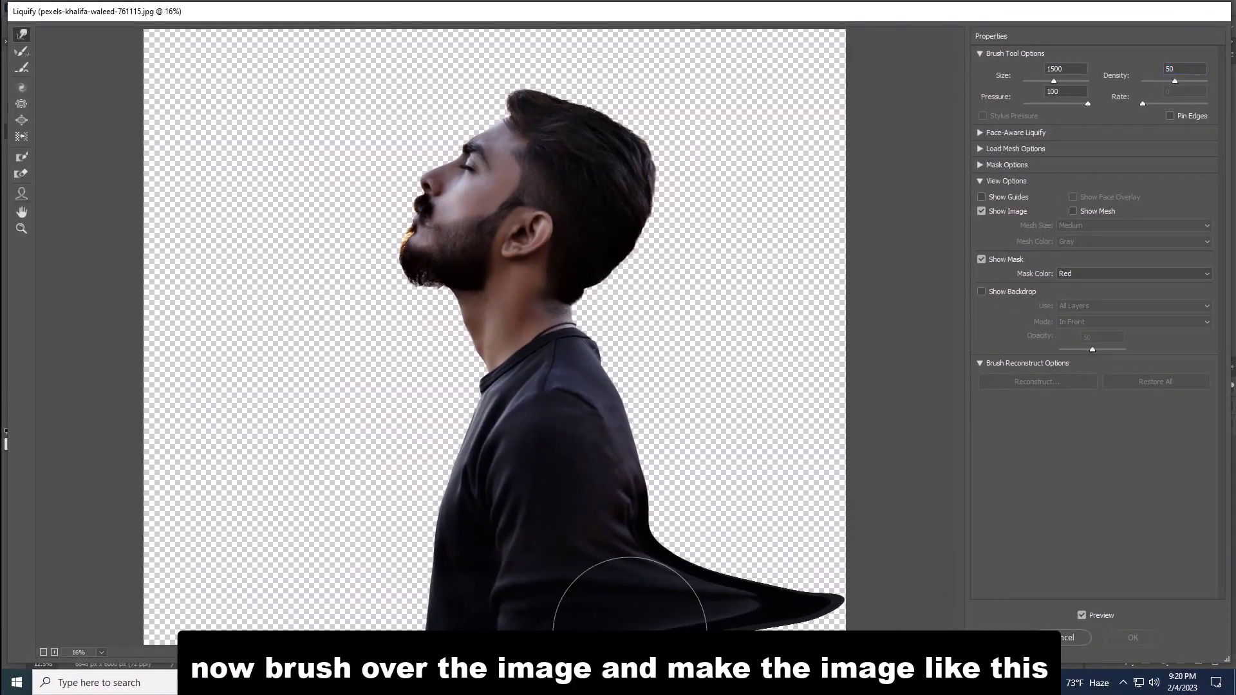
mouse_move(630, 634)
left_mouse_down()
mouse_move(814, 524)
mouse_move(860, 441)
mouse_move(692, 486)
mouse_move(784, 421)
mouse_move(833, 292)
mouse_move(869, 309)
mouse_move(690, 290)
mouse_move(891, 219)
mouse_move(621, 276)
mouse_move(671, 290)
mouse_move(801, 264)
mouse_move(629, 214)
mouse_move(911, 14)
left_mouse_up()
mouse_move(593, 129)
left_mouse_down()
mouse_move(712, 109)
mouse_move(890, 29)
left_mouse_up()
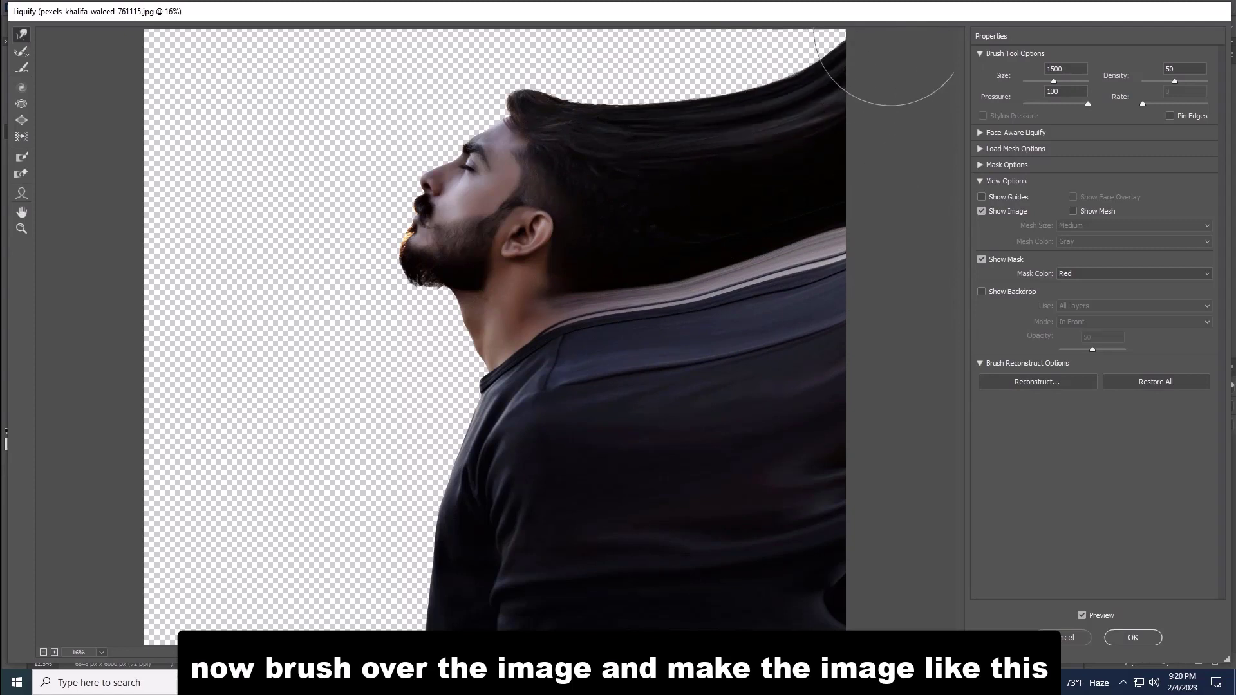
mouse_move(592, 106)
left_mouse_down()
mouse_move(670, 94)
mouse_move(803, 33)
mouse_move(850, 66)
left_mouse_up()
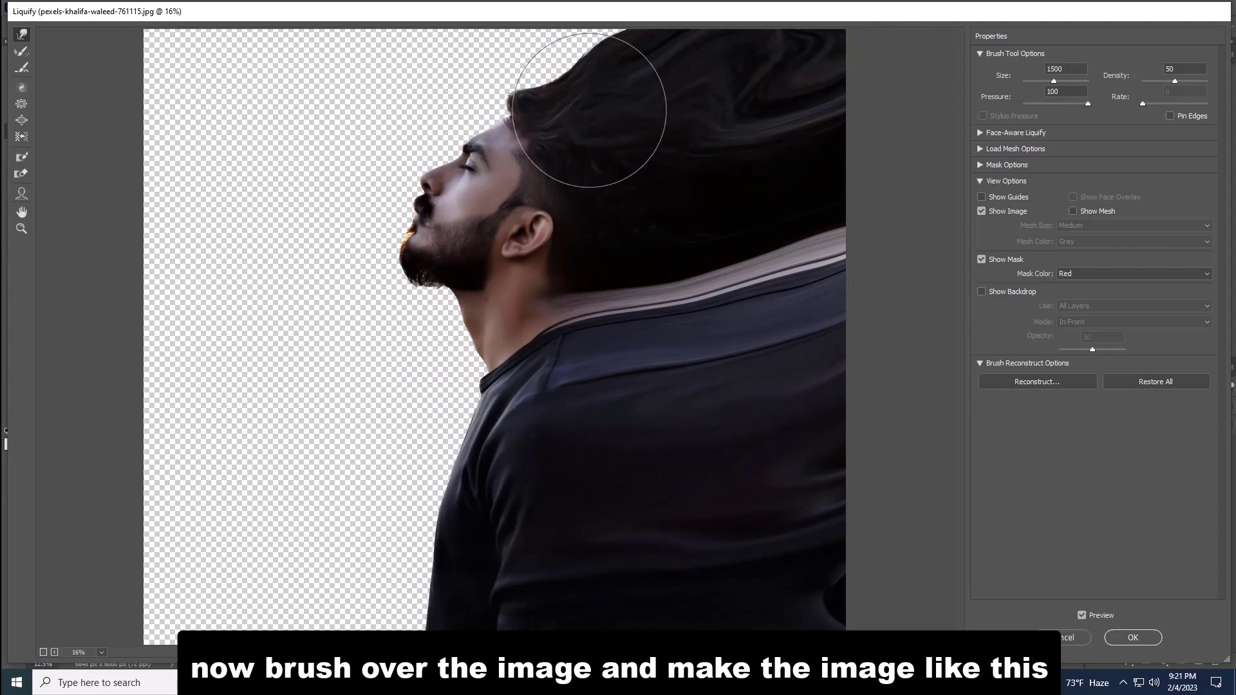
mouse_move(589, 110)
left_mouse_down()
mouse_move(788, 25)
mouse_move(942, 63)
left_mouse_up()
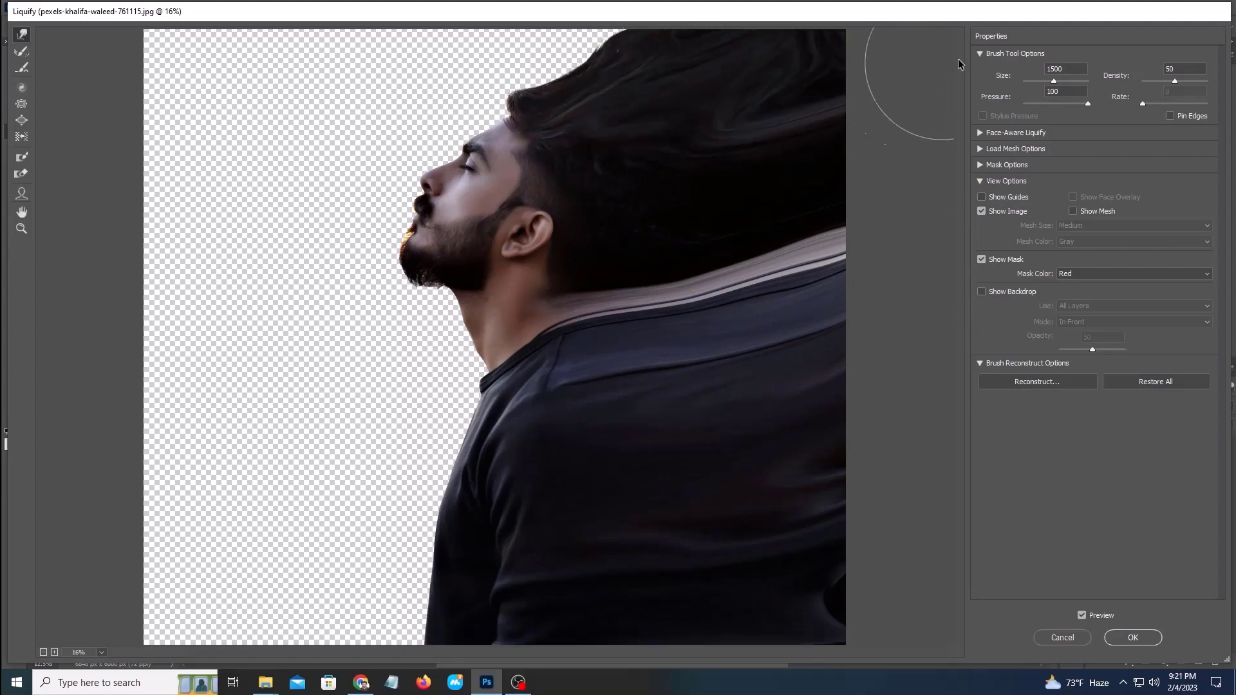
left_click(1133, 638)
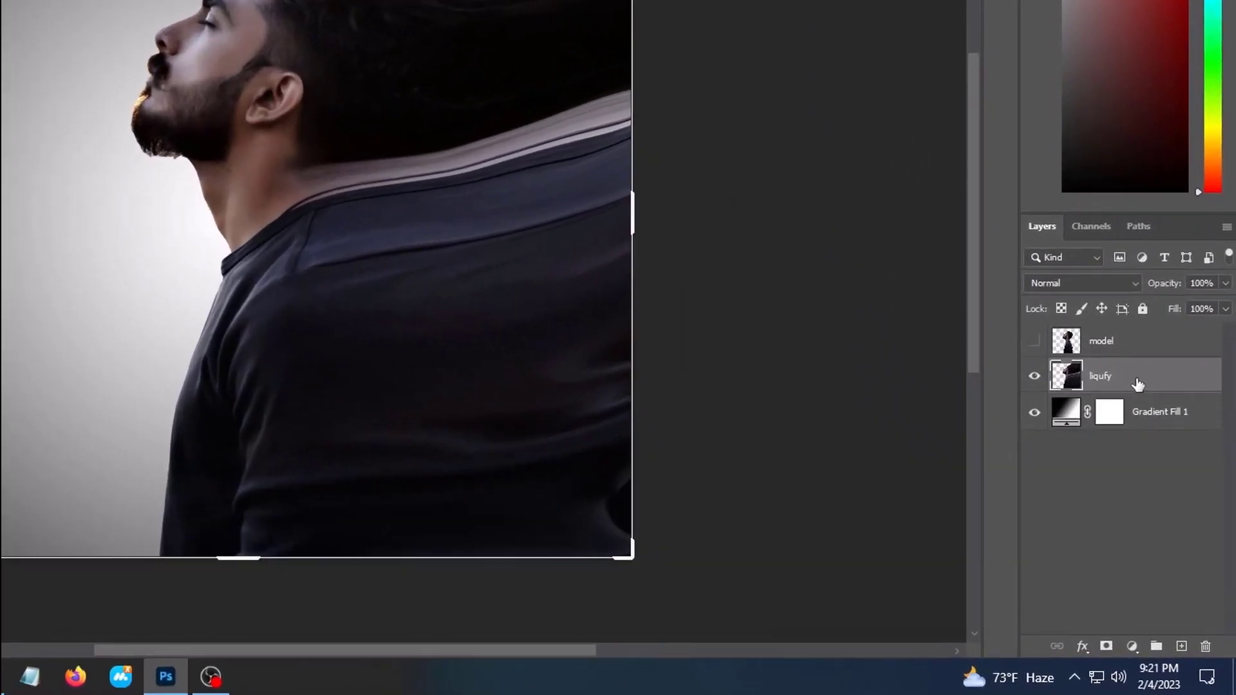
- Add a black mask to the liqufy layer, and show the model layer with a white mask of its own
left_click(1105, 646, "alt")
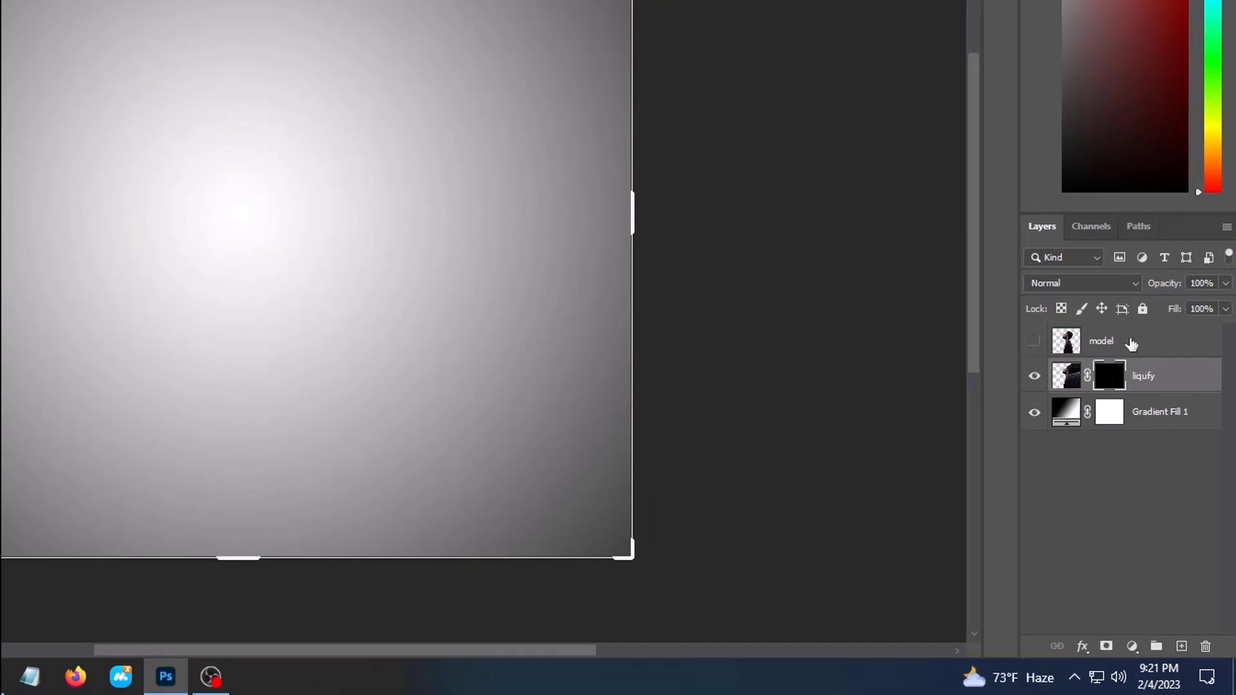
left_click(1035, 341)
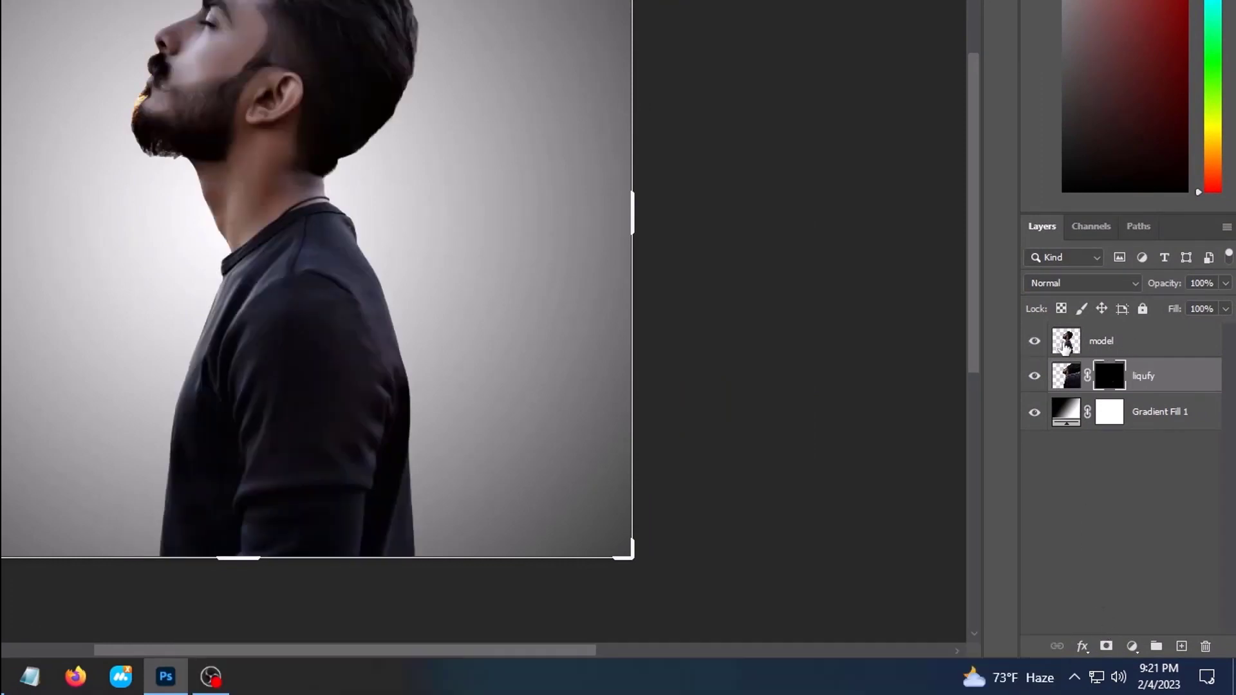
left_click(1128, 347)
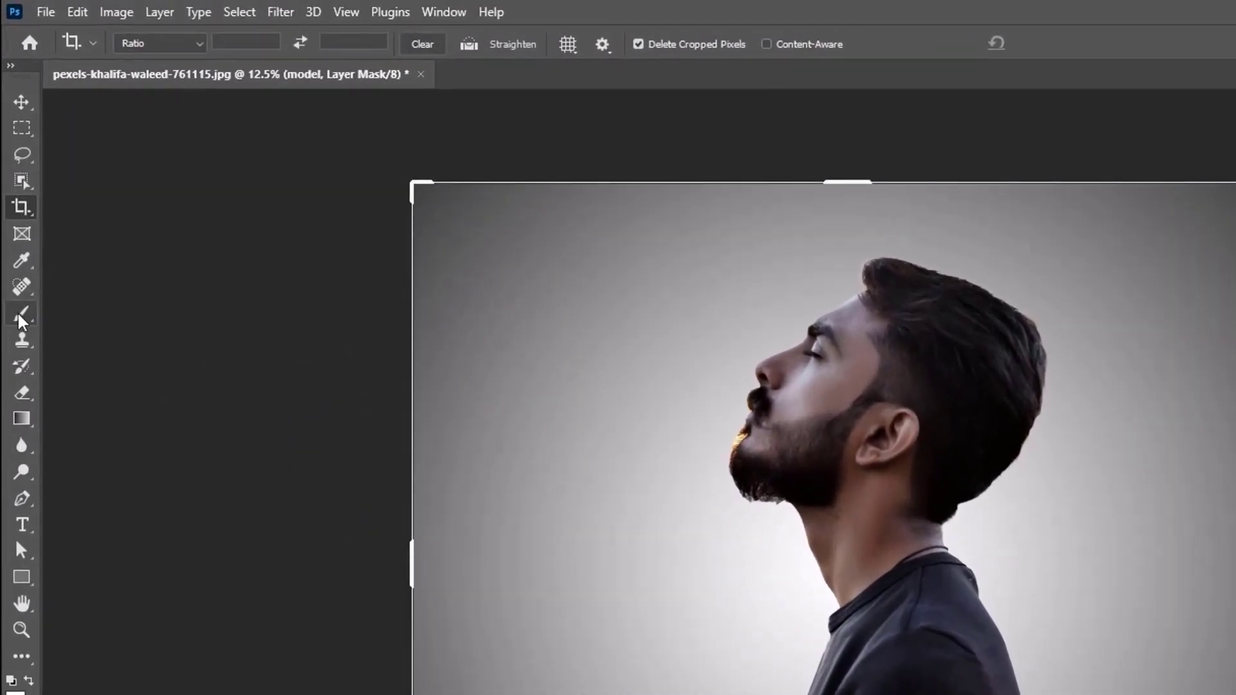
- Import the Explosion_Brushes.abr file into the Brush tool's presets
left_click(19, 316)
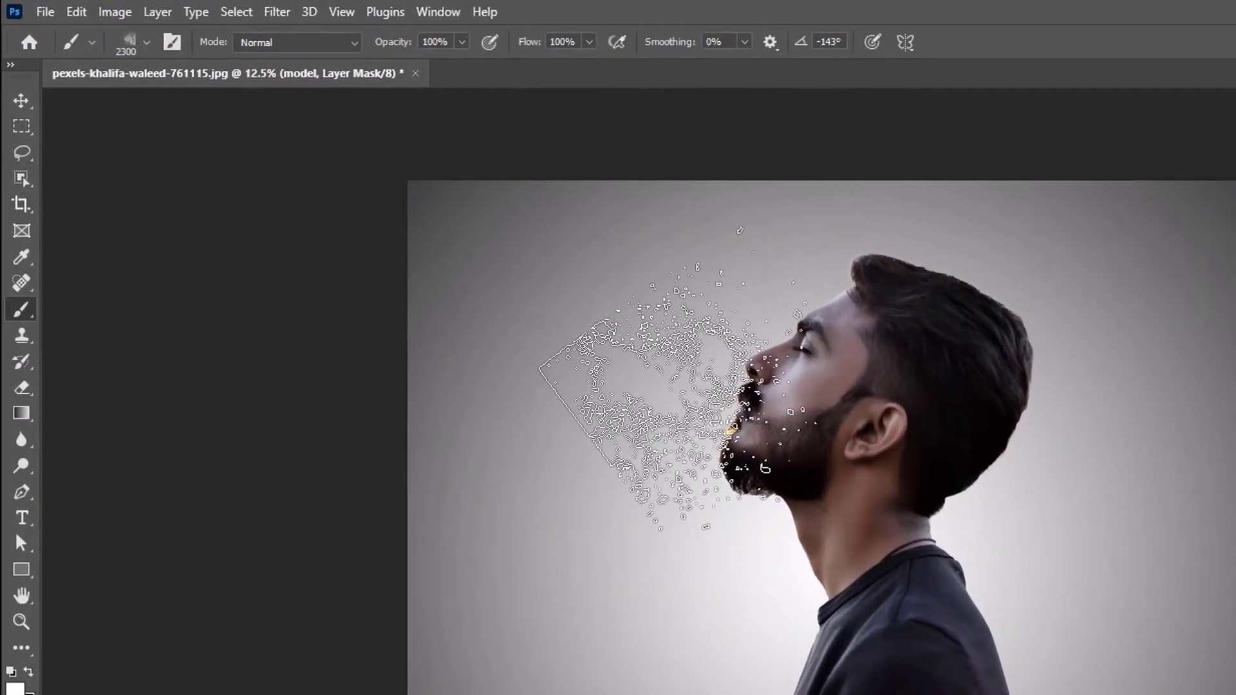
right_click(734, 391)
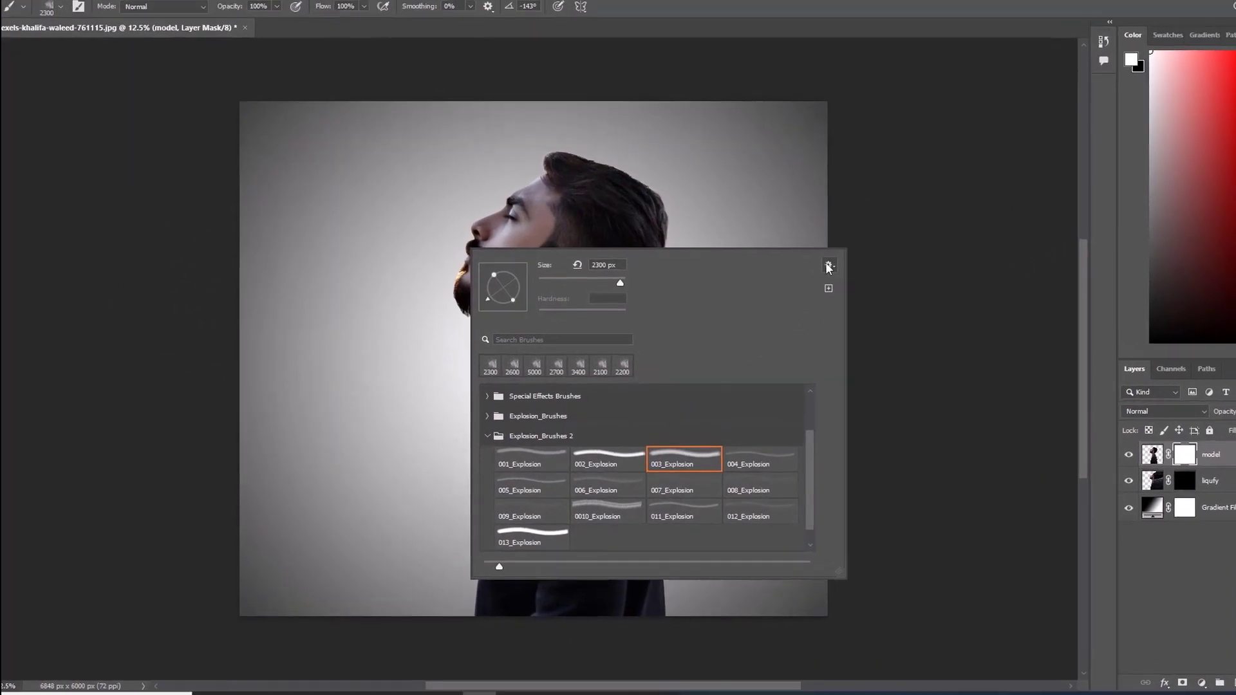
left_click(814, 270)
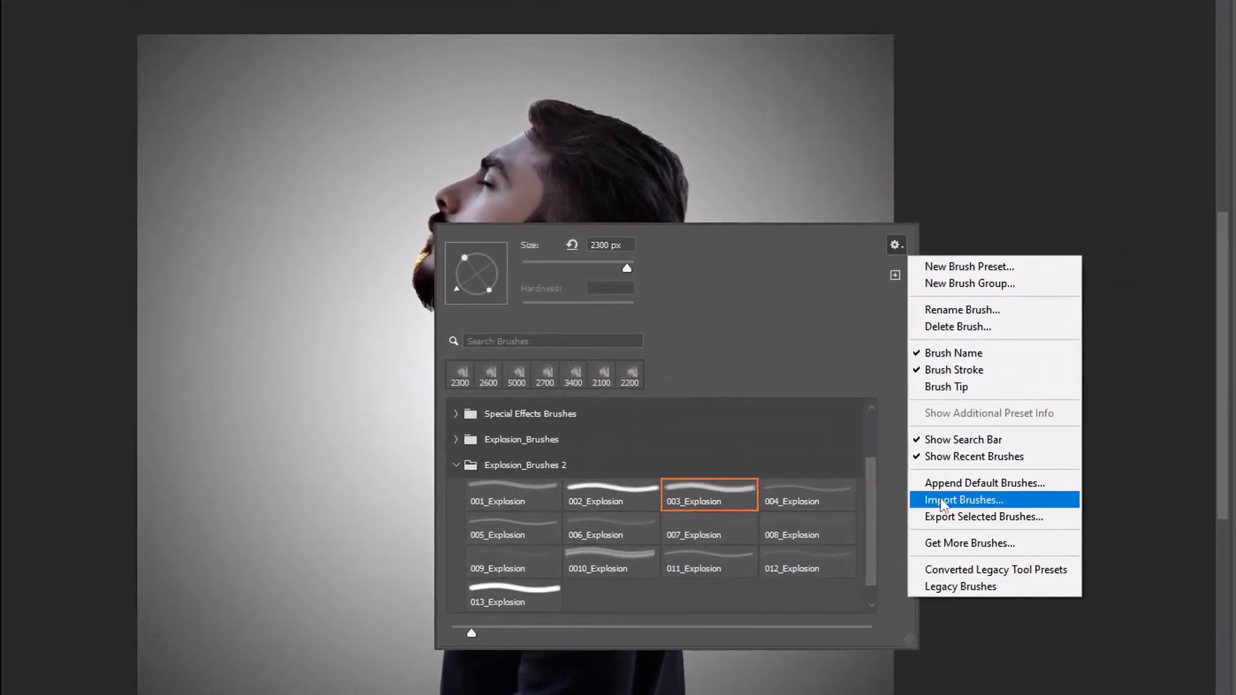
left_click(935, 501)
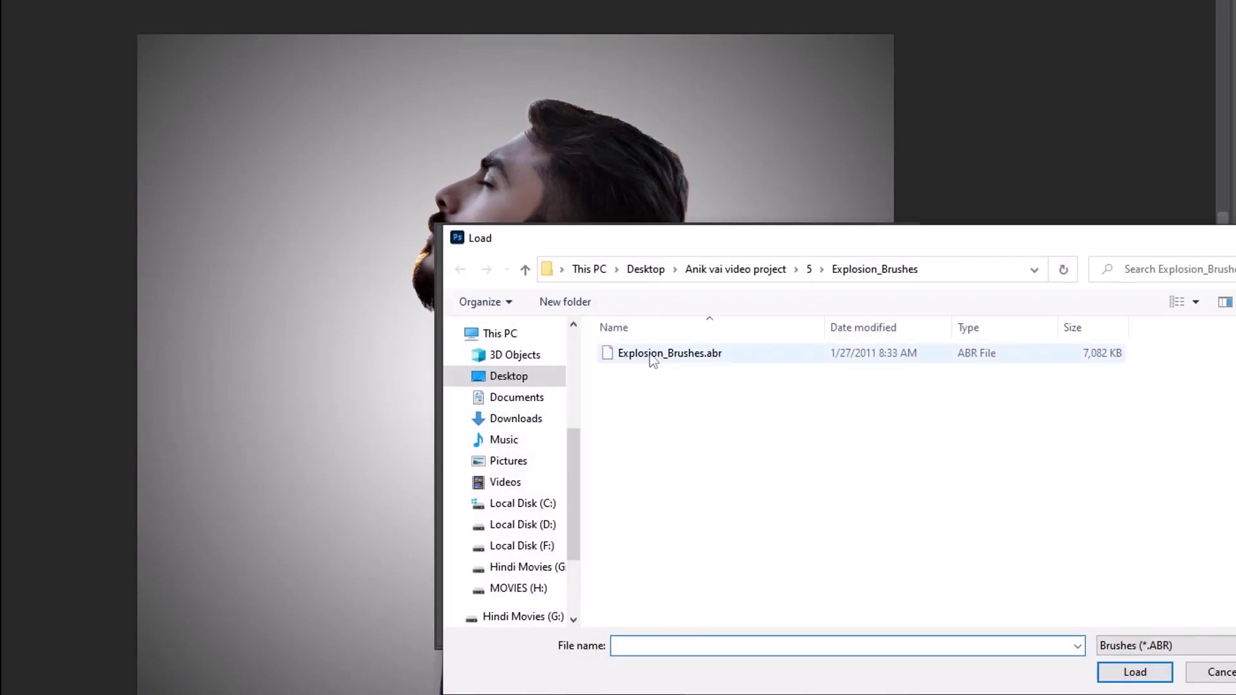
left_click(646, 359)
left_click(1135, 672)
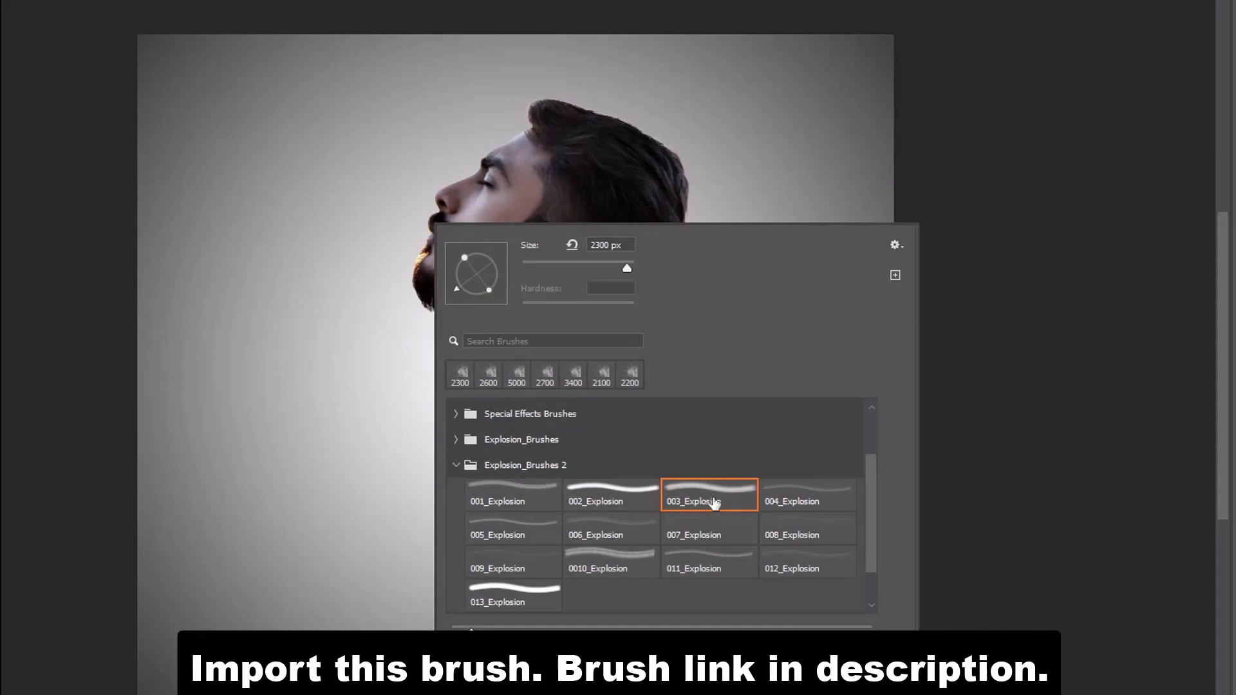
- Paint black on the model layer's mask with the 003_Explosion brush at 1536 px, from the lower back up to the head
left_click(691, 494)
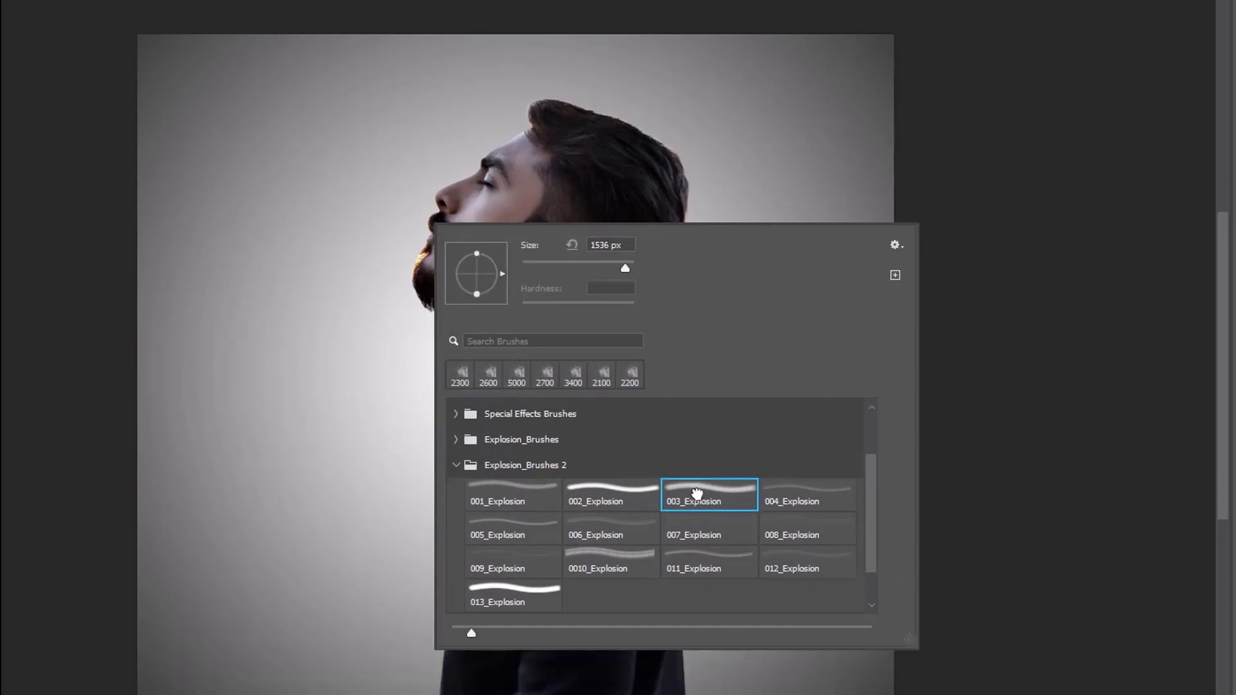
double_click(697, 495)
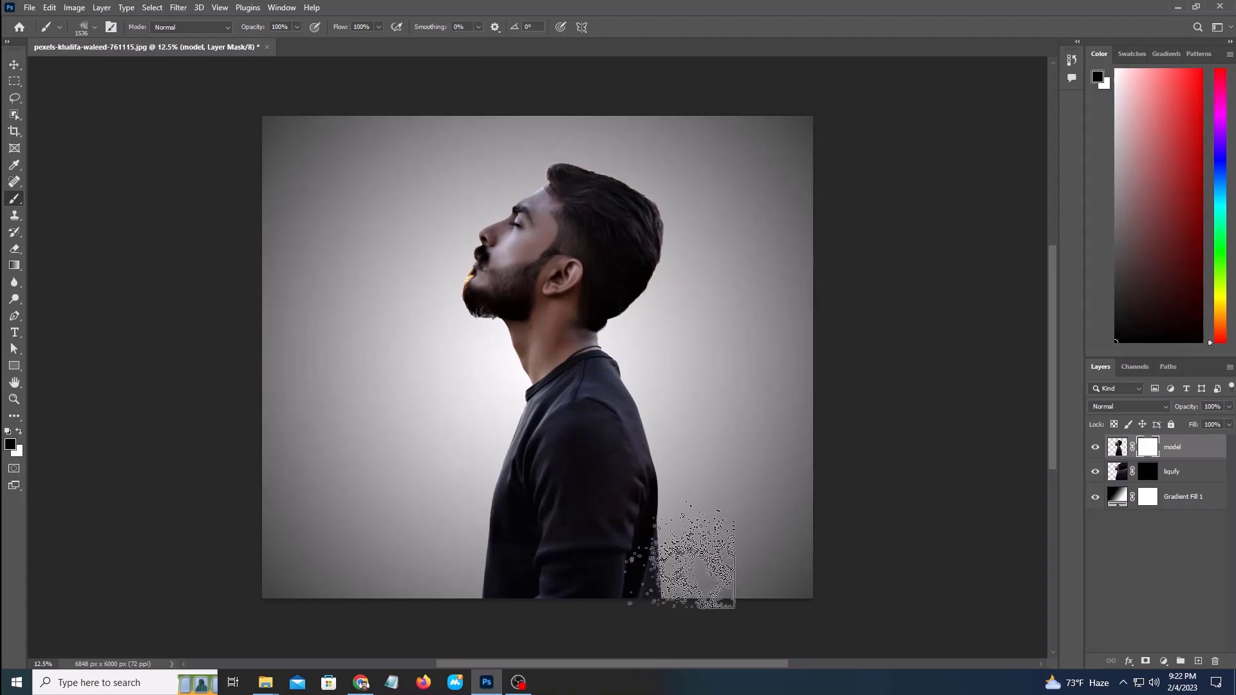
mouse_move(644, 537)
left_mouse_down()
mouse_move(618, 458)
mouse_move(634, 457)
mouse_move(648, 216)
mouse_move(641, 242)
left_mouse_up()
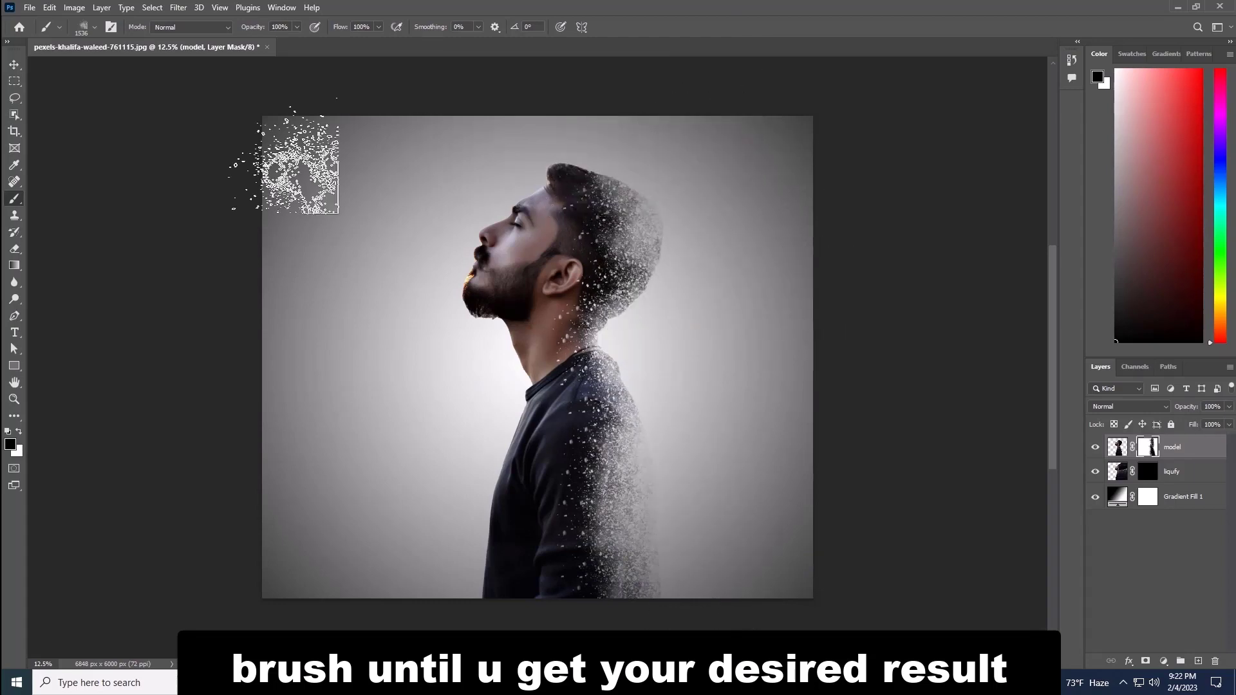
- Rotate the explosion brush to 127° and dab particles out of the hair at the top of the head on the model mask
right_click(622, 254)
left_click_drag(634, 255, 599, 238)
left_click(616, 183)
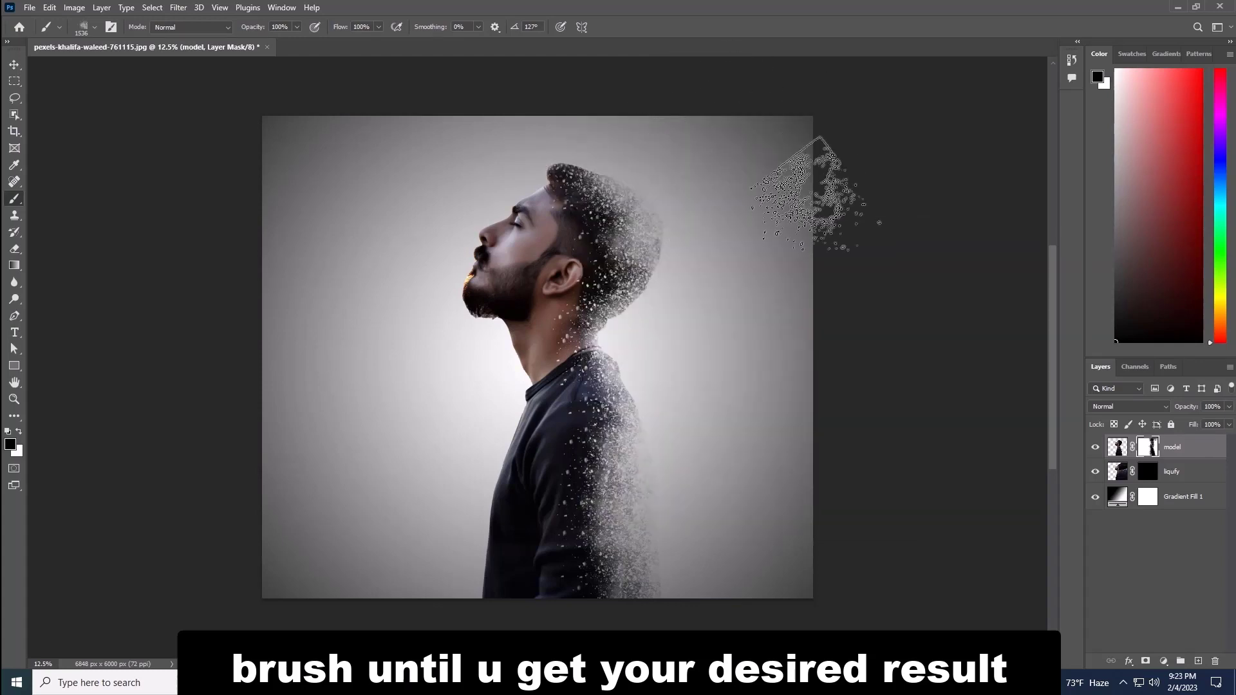
- Rotate the explosion brush to 36° and erode the back of the head, shoulder and back further on the model mask
right_click(708, 274)
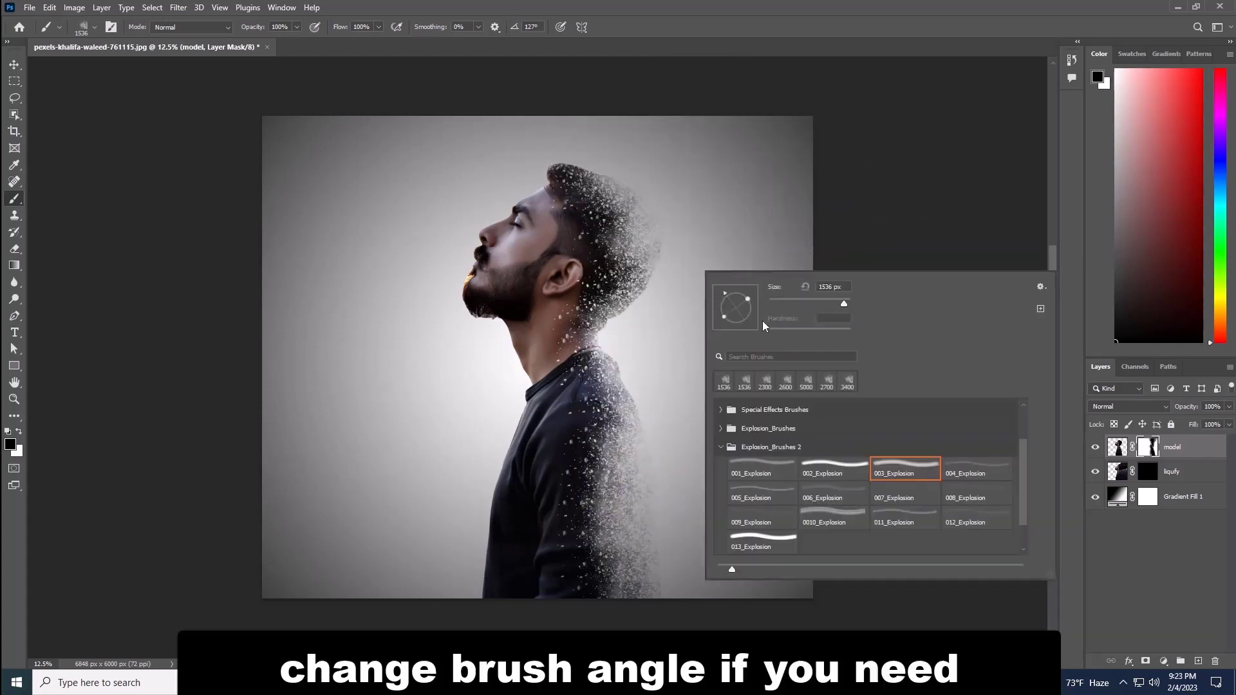
left_click_drag(750, 298, 753, 295)
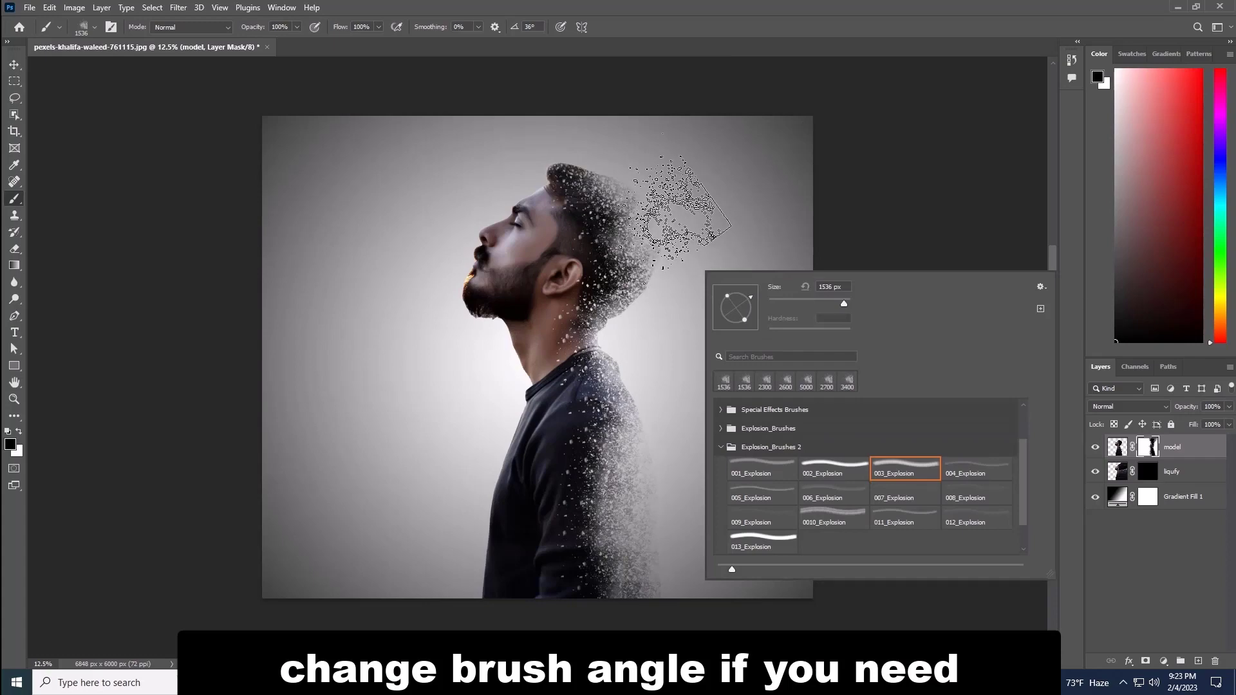
left_click(650, 222)
left_click(631, 366)
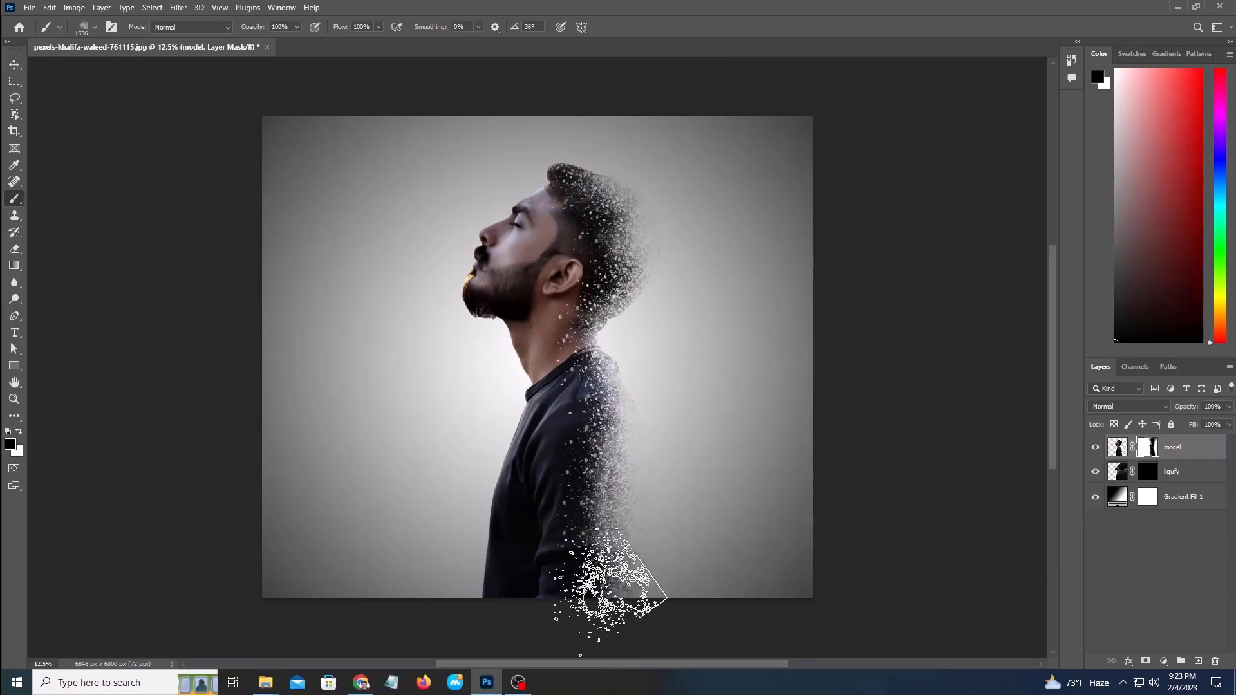
left_click(650, 431)
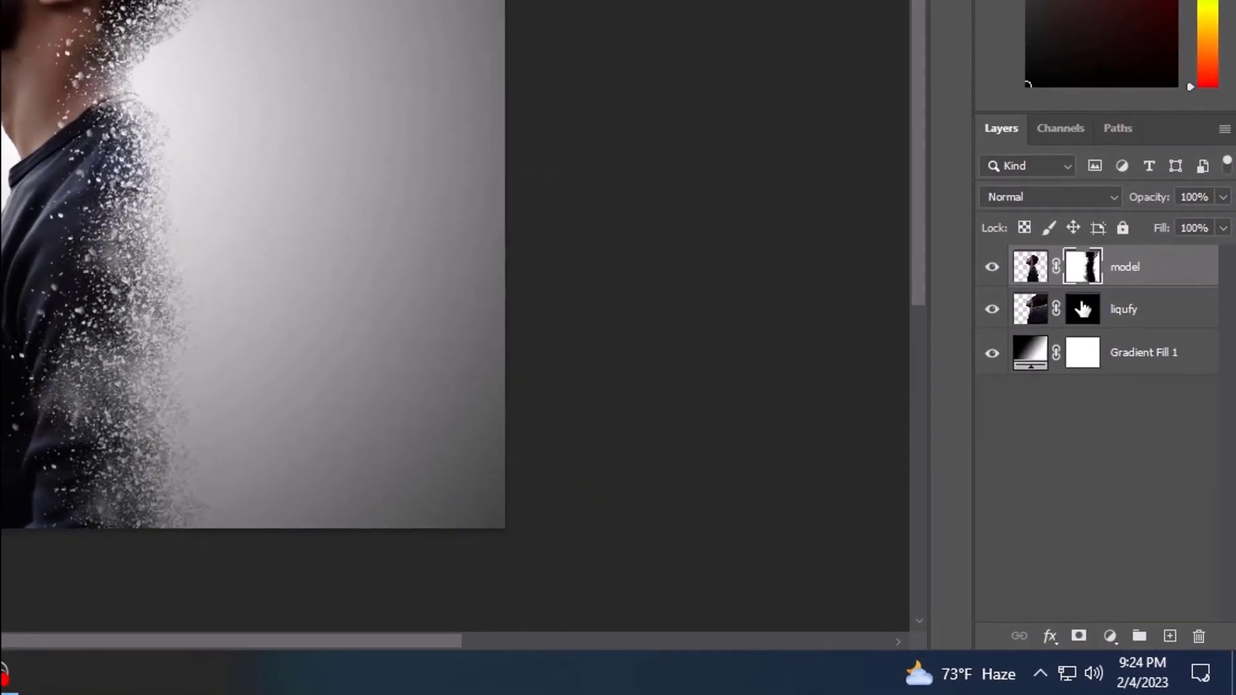
- Rotate the 003_Explosion brush to -136° with white as the foreground colour and the liqufy layer's mask as target
left_click(1089, 314)
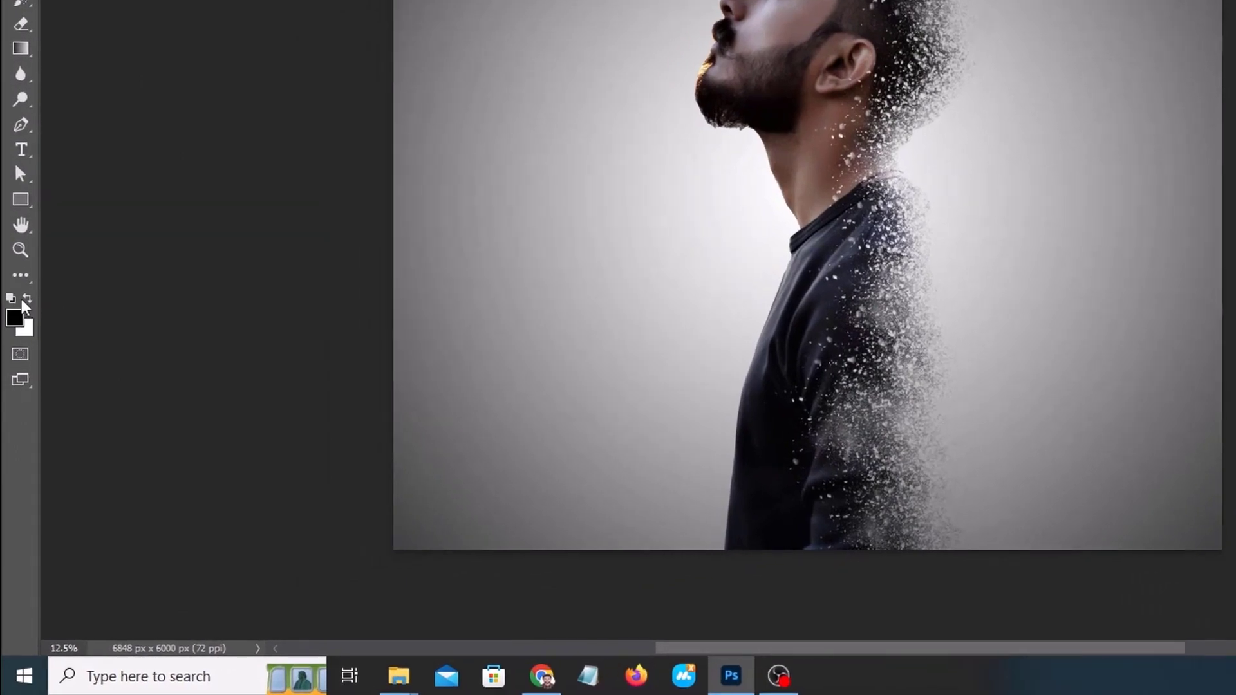
left_click(26, 298)
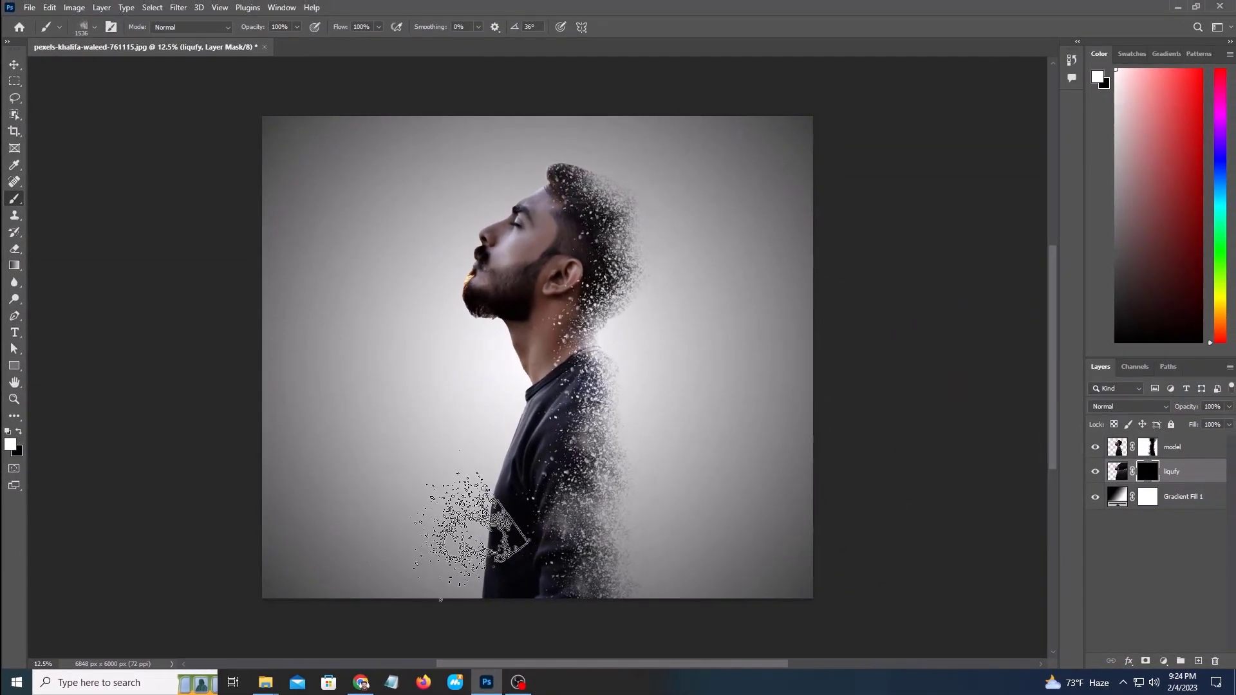
left_click_drag(553, 485, 631, 497)
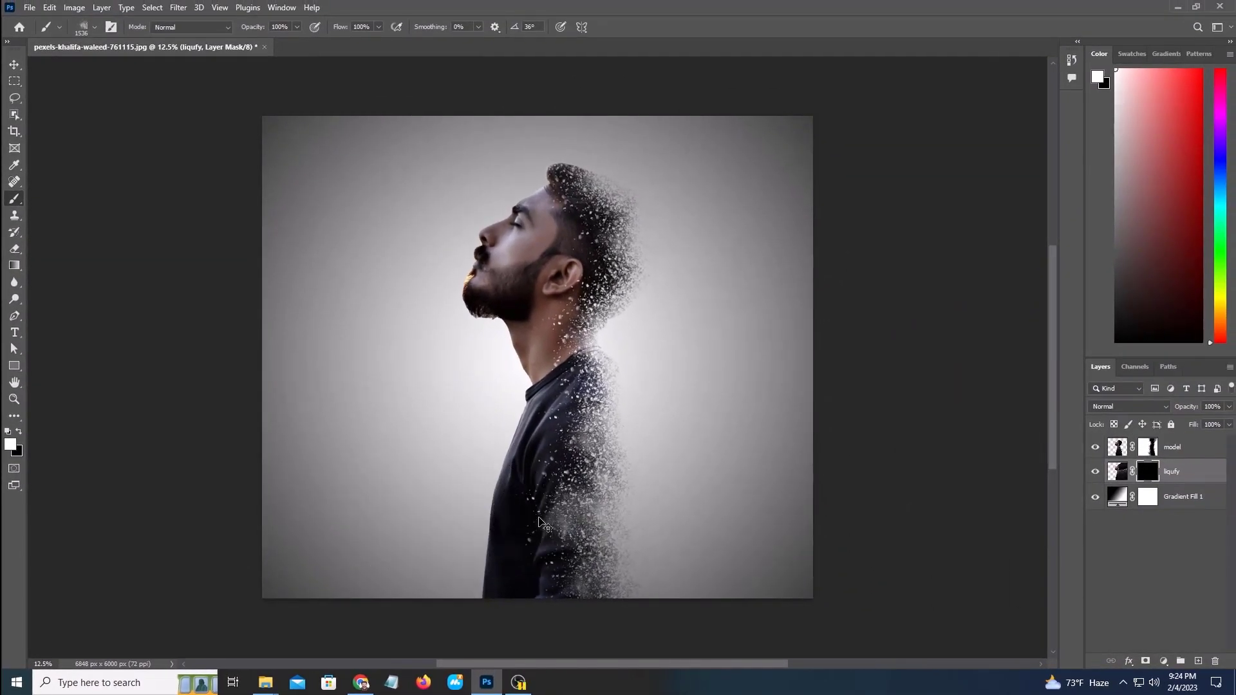
right_click(634, 387)
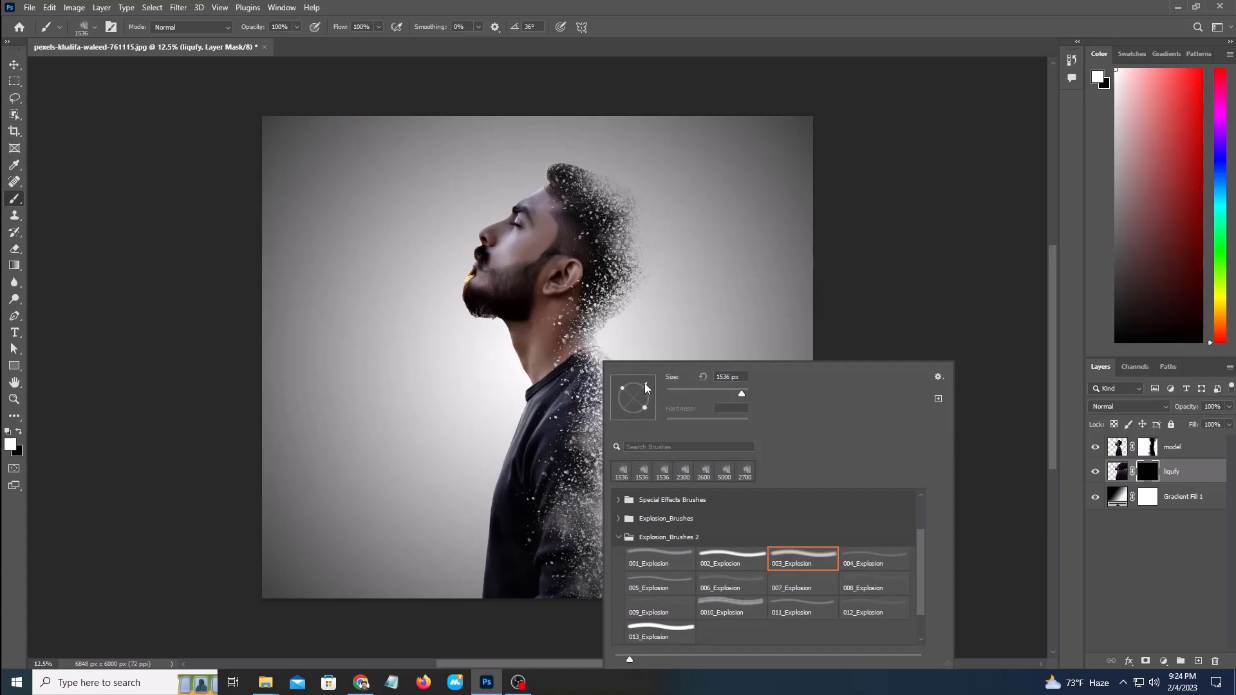
left_click_drag(611, 417, 616, 449)
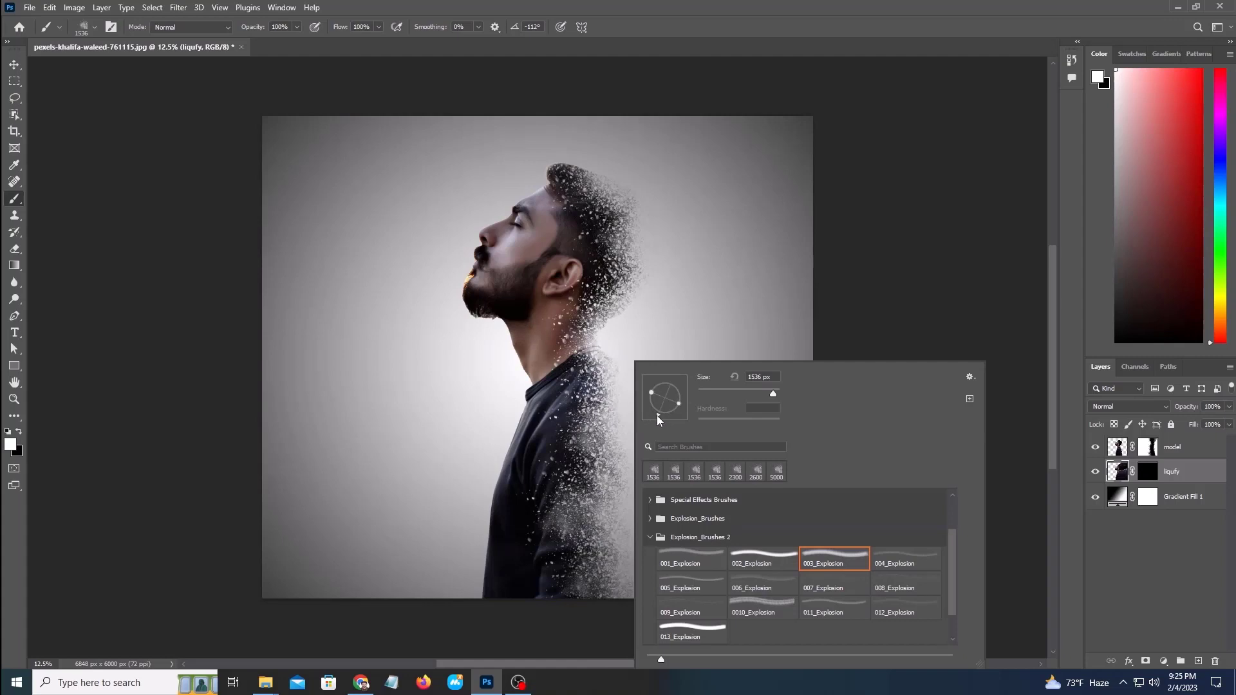
left_click_drag(657, 417, 650, 414)
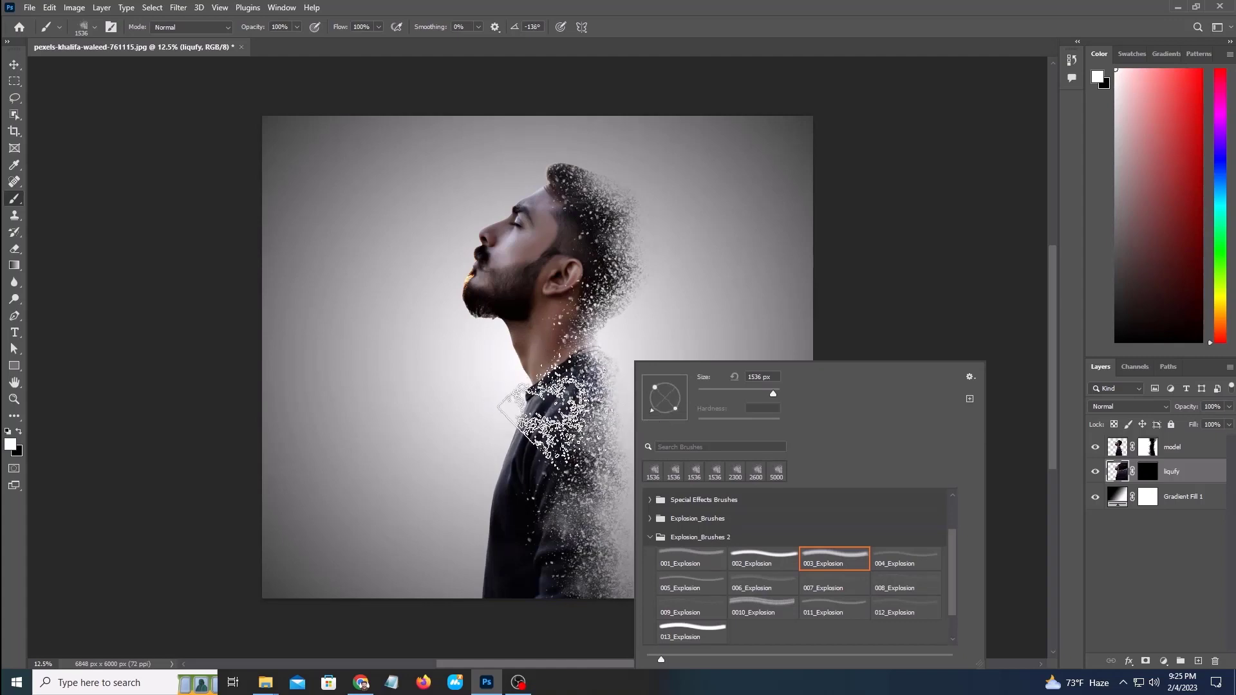
left_click(573, 559)
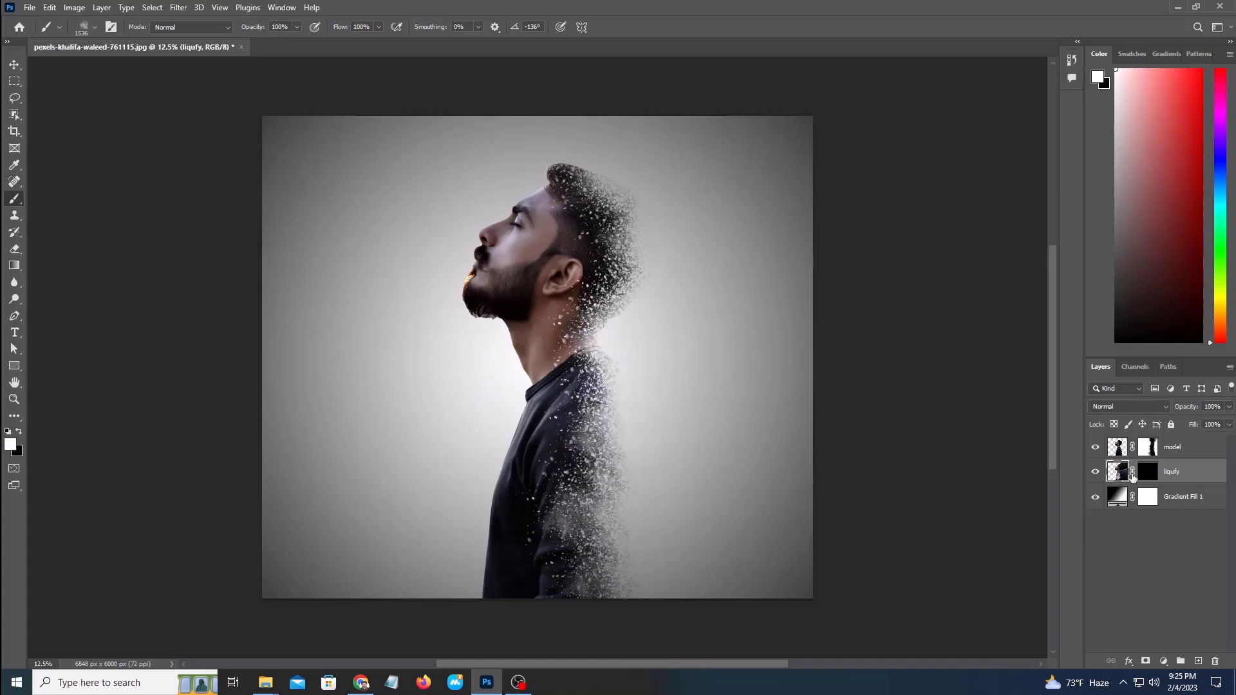
left_click(1149, 476)
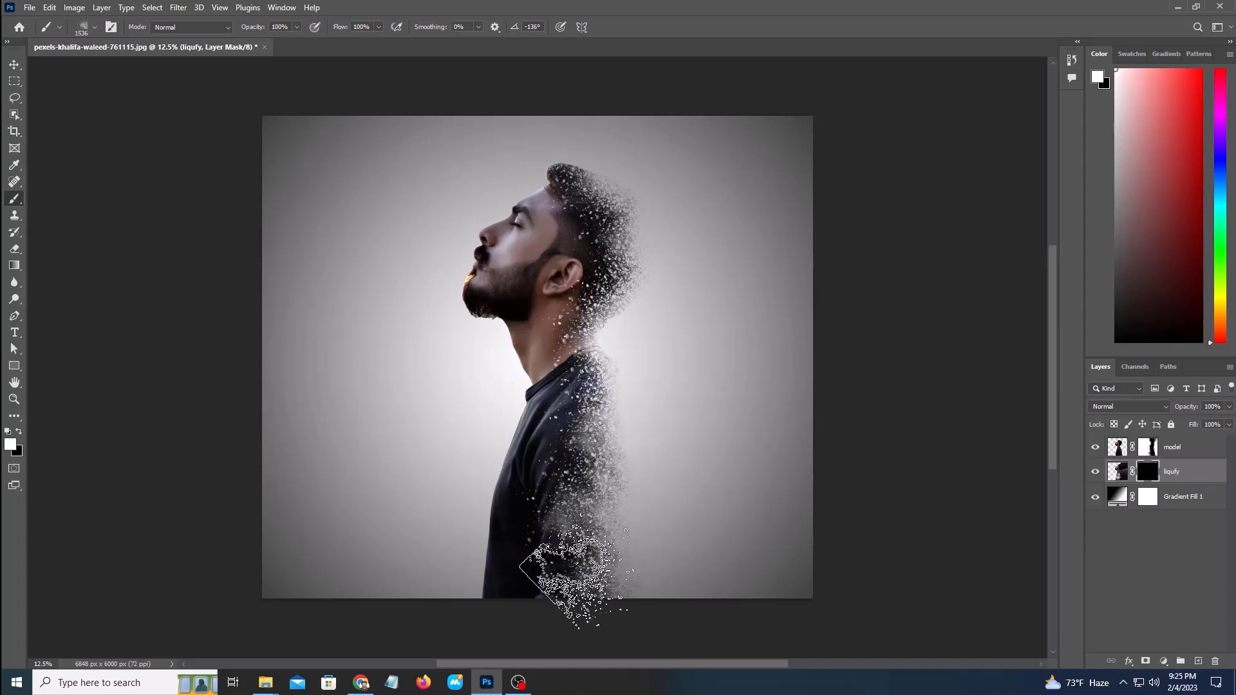
- Dab white particles on the liqufy layer's mask along the back, shoulder, back of the head and hair
left_click(596, 471)
left_click(596, 407)
left_click(592, 354)
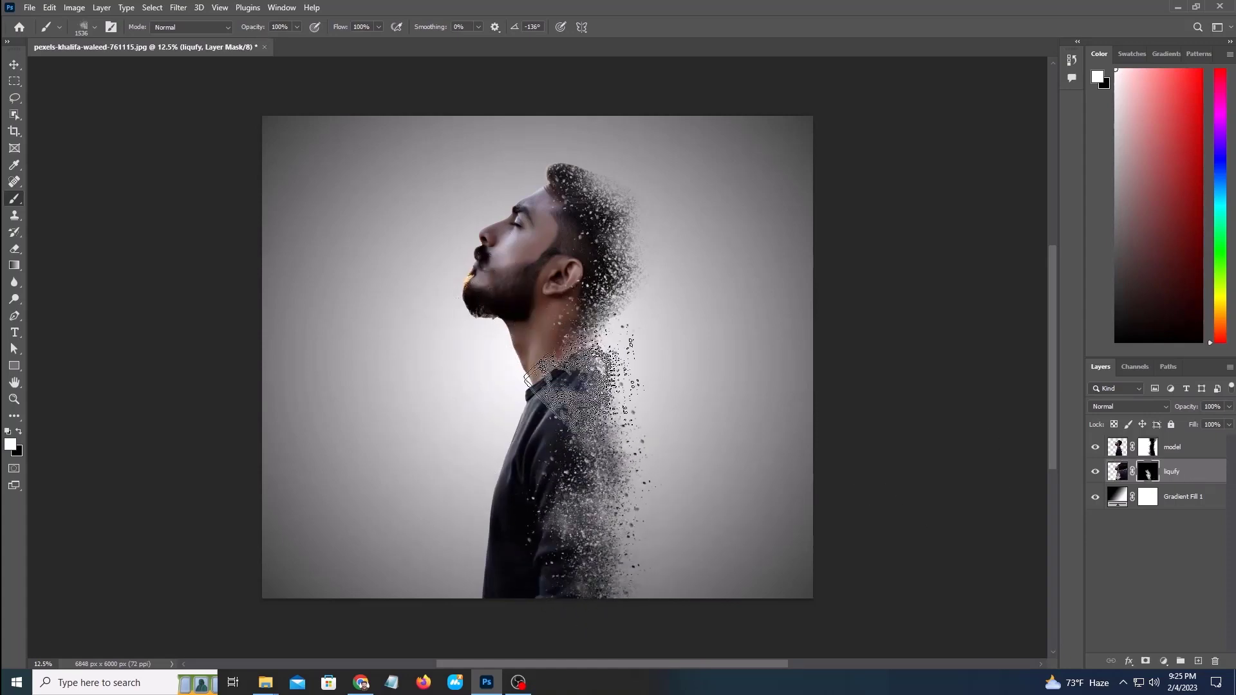
left_click(590, 412)
left_click(628, 278)
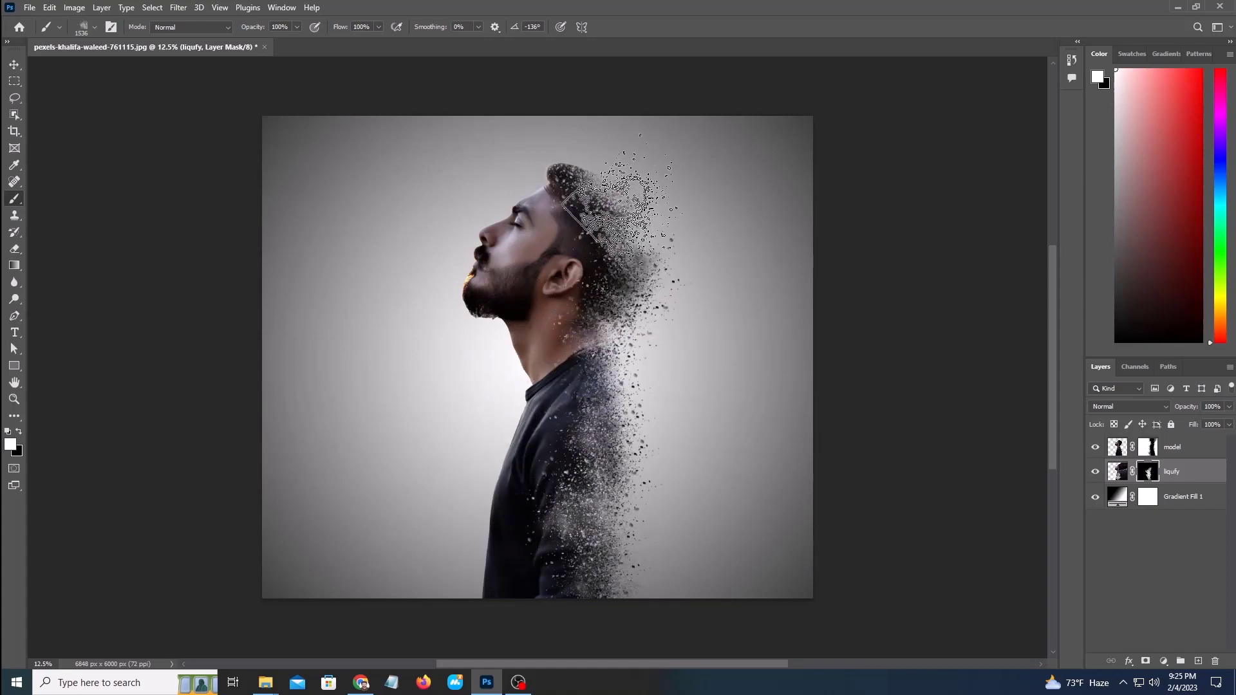
left_click(627, 204)
left_click(596, 196)
left_click(610, 383)
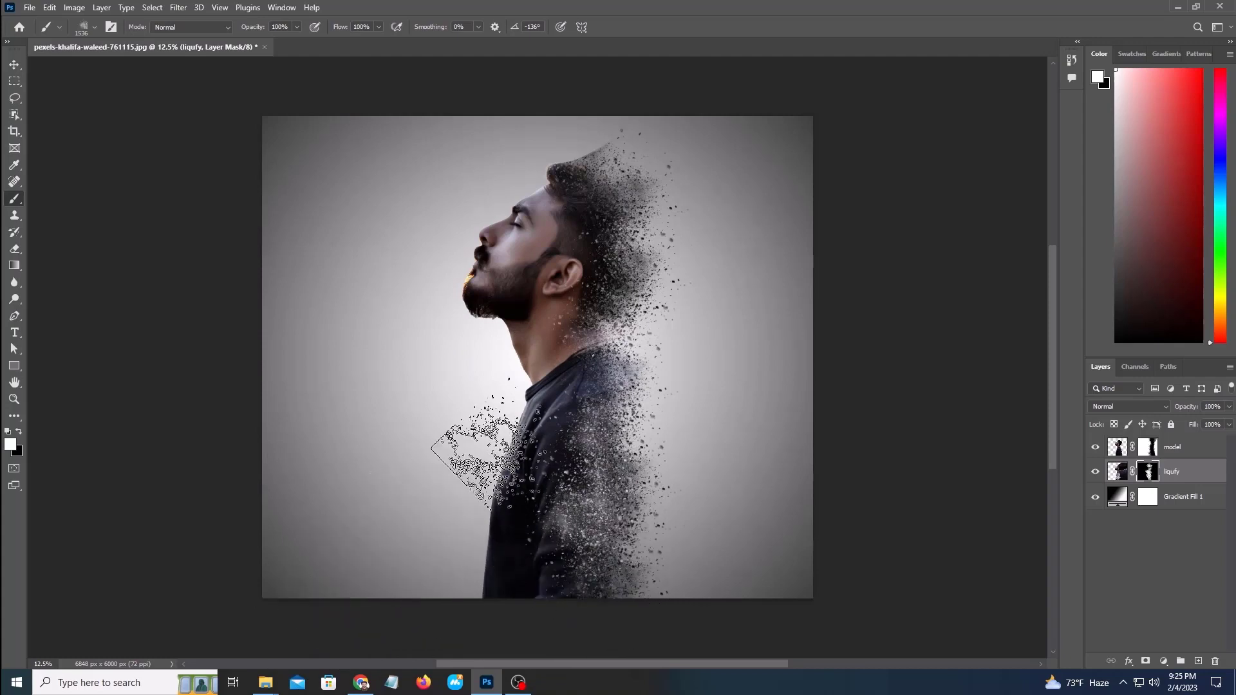
- Enlarge the explosion brush to 5000 px and stamp large scattered particles behind the head and back on the liqufy mask
right_click(484, 364)
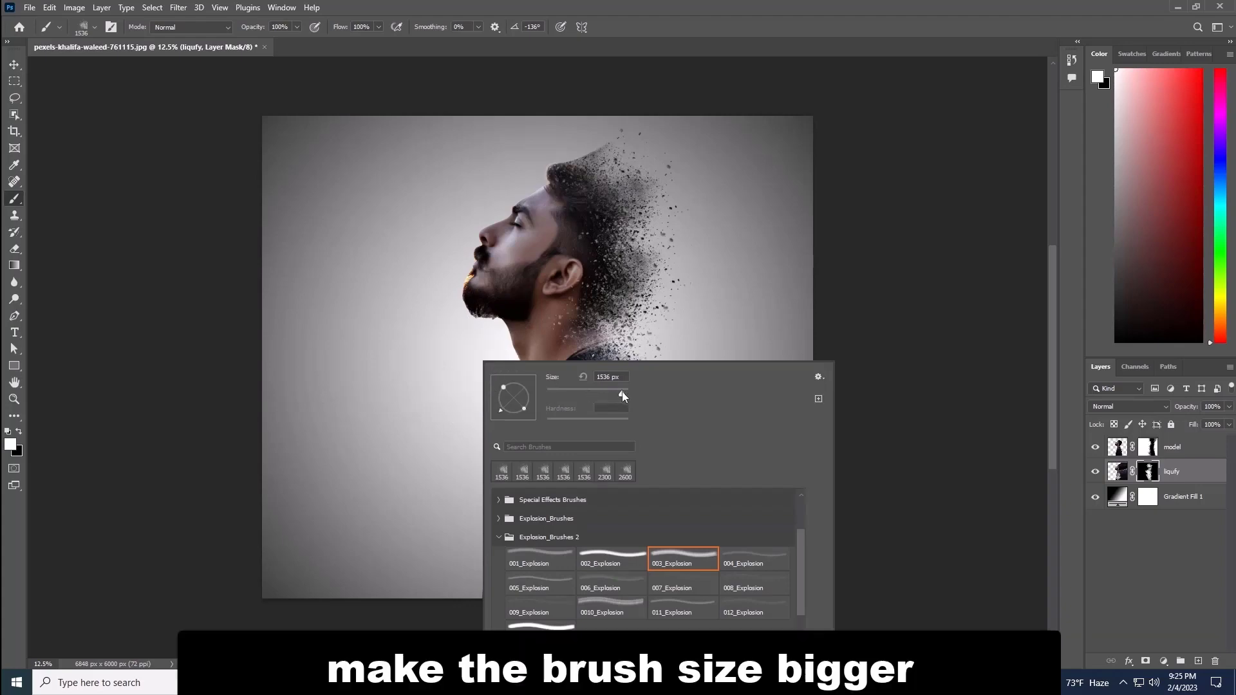
left_click_drag(623, 397, 624, 394)
left_click_drag(626, 397, 673, 386)
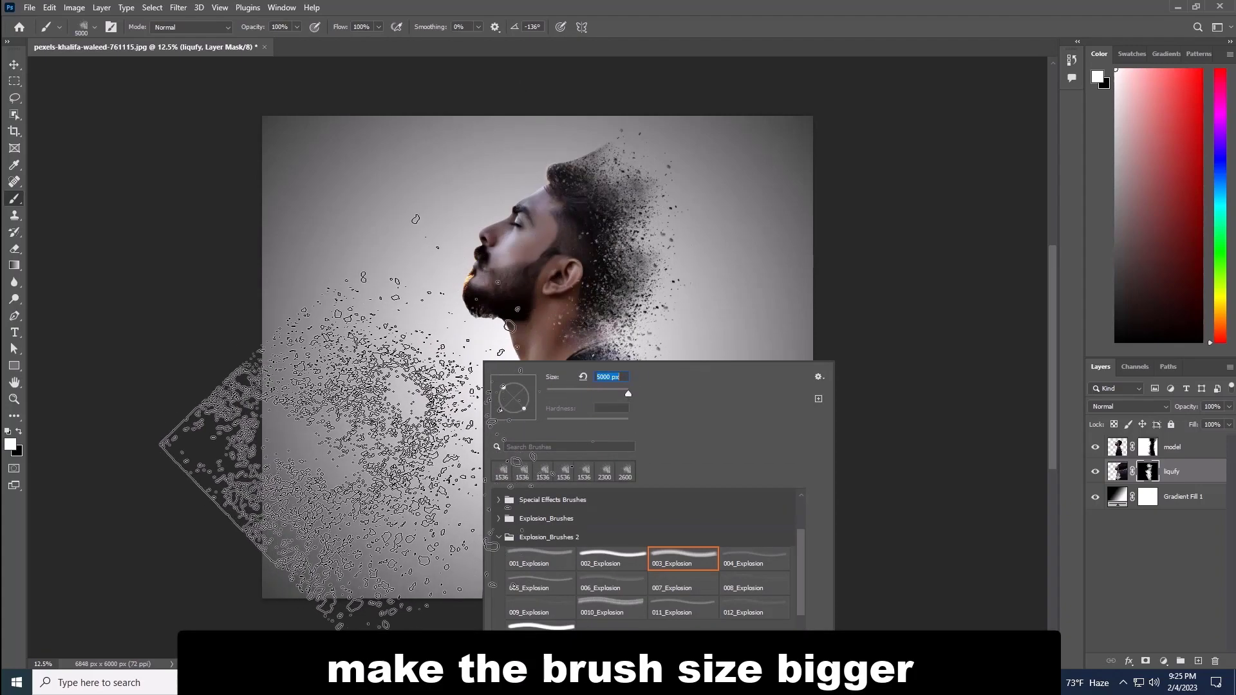
left_click(447, 414)
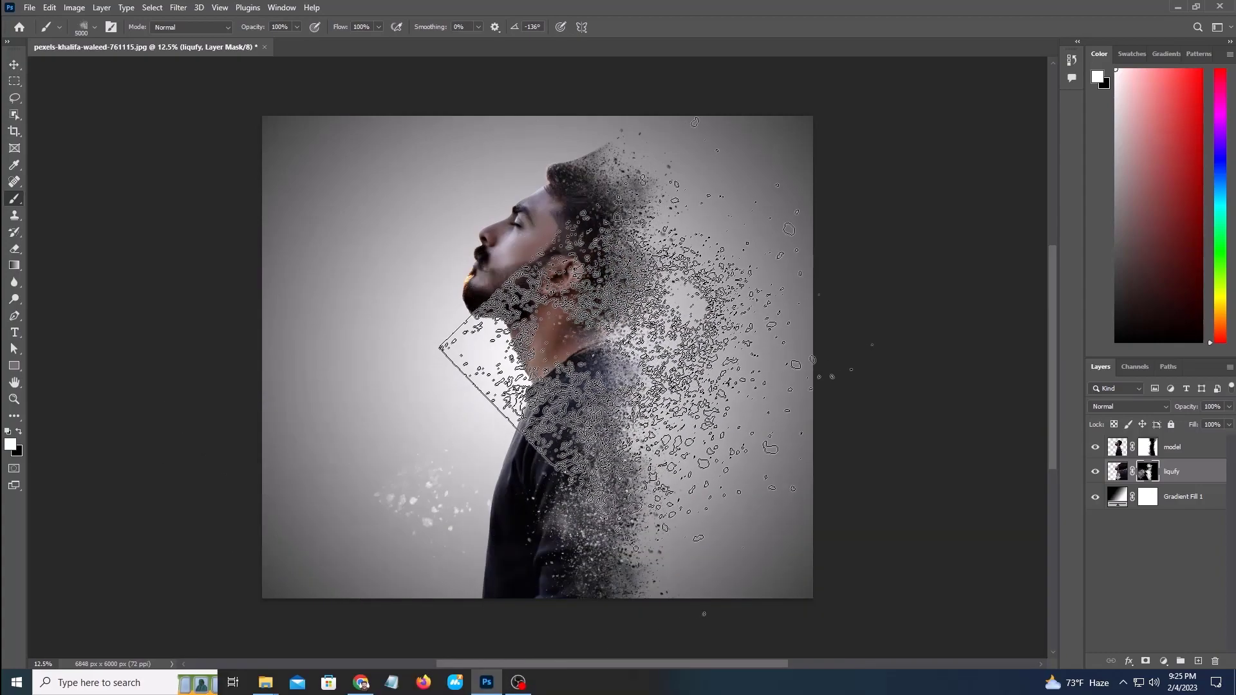
left_click(715, 342)
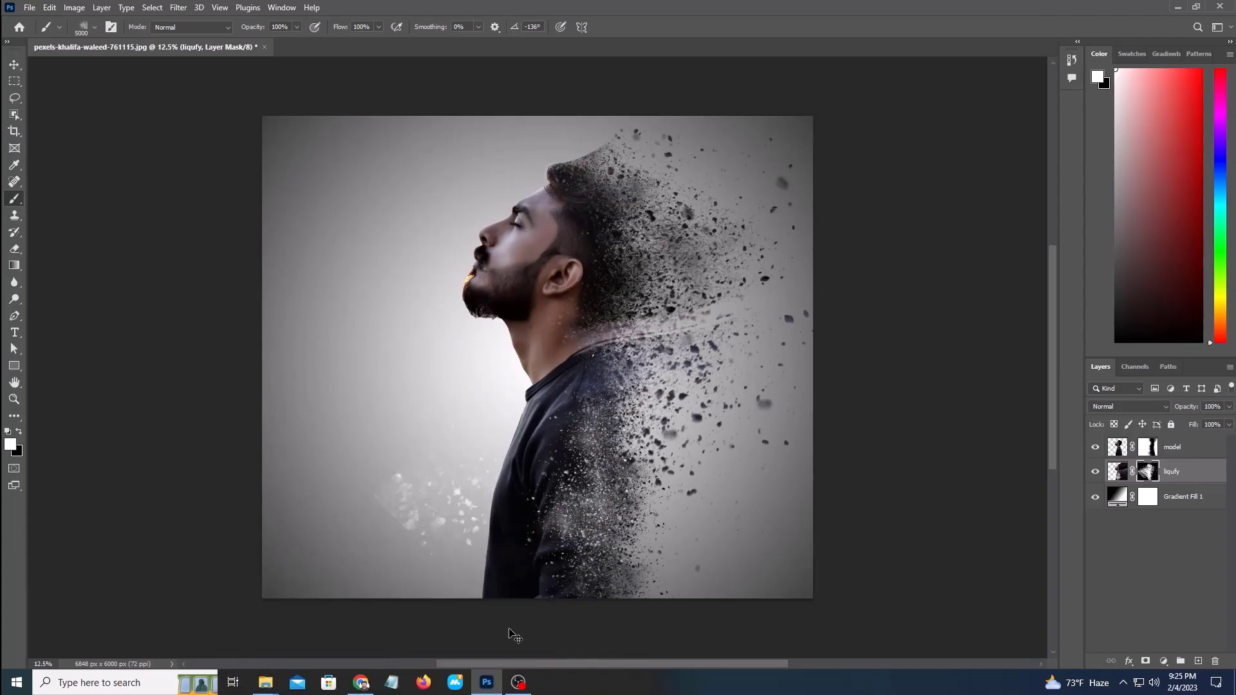
key("ctrl+z")
left_click(613, 448)
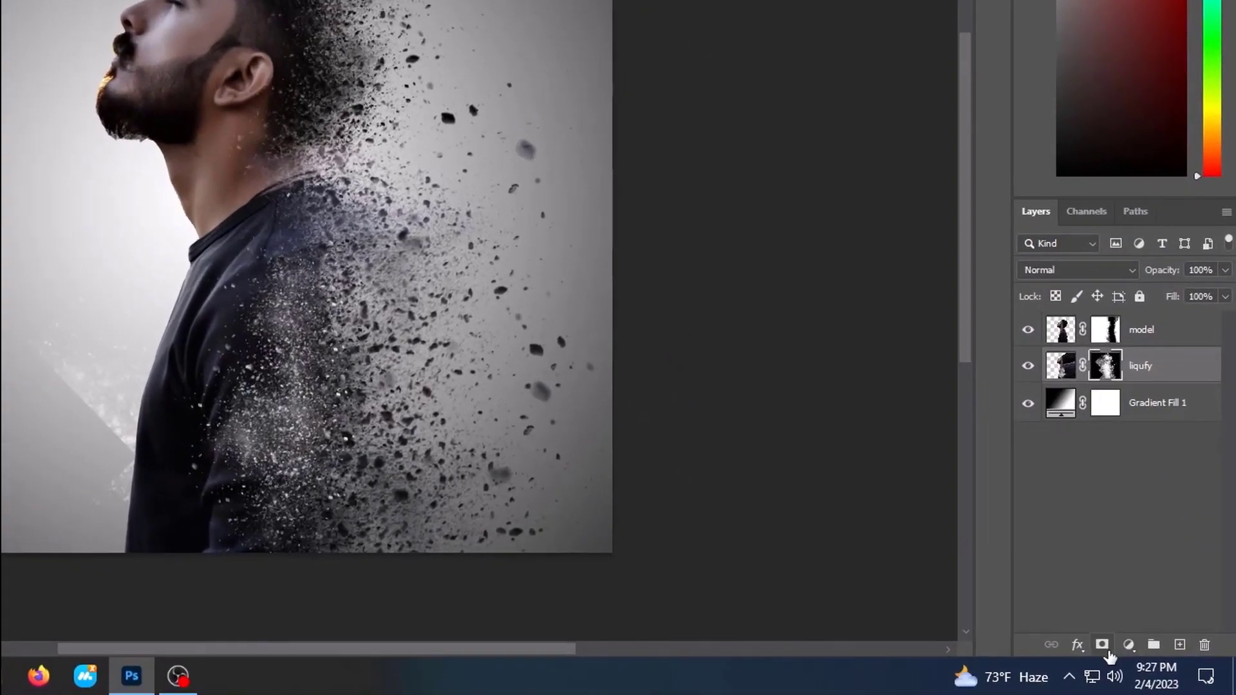
- Add a Gradient Map adjustment layer above the liqufy layer and set its gradient's starting stop to orange #f16305
left_click(1163, 661)
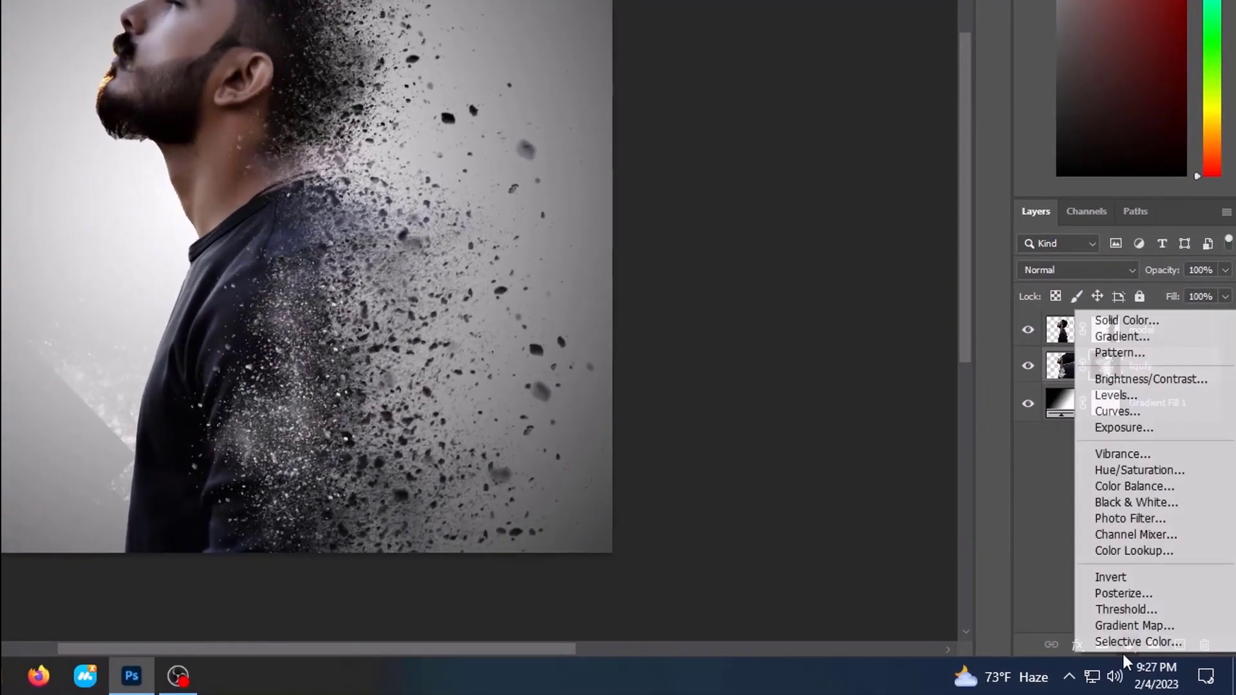
left_click(1142, 625)
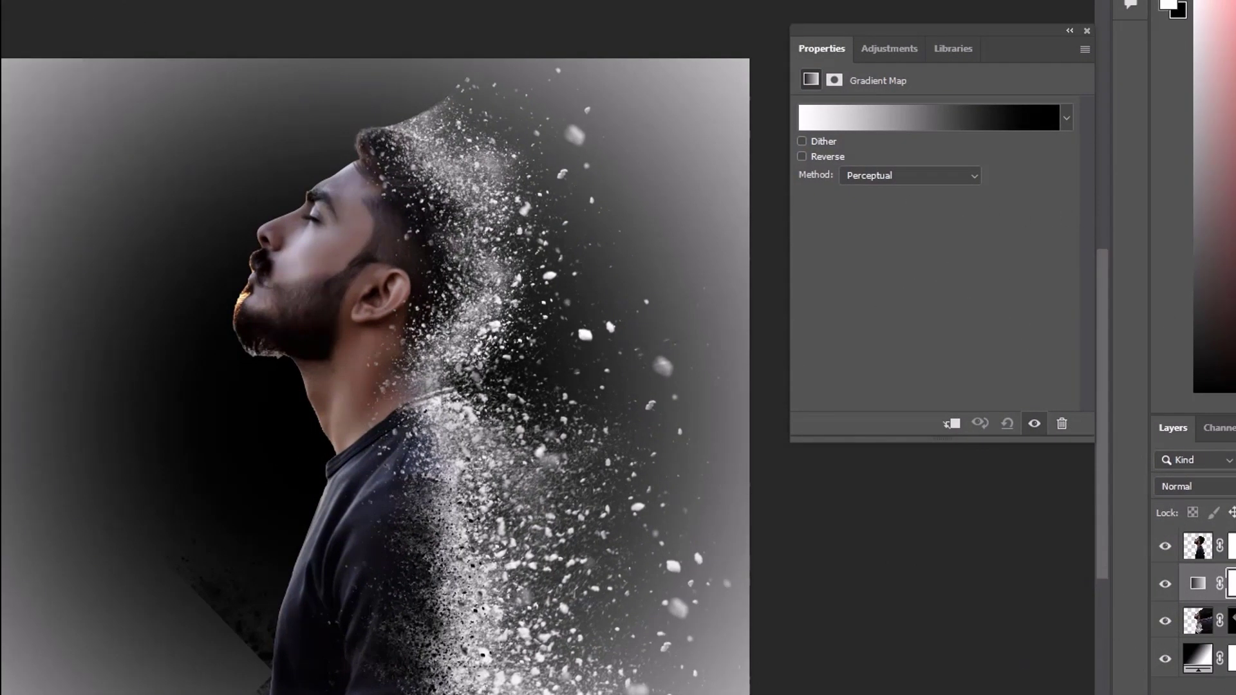
left_click(868, 121)
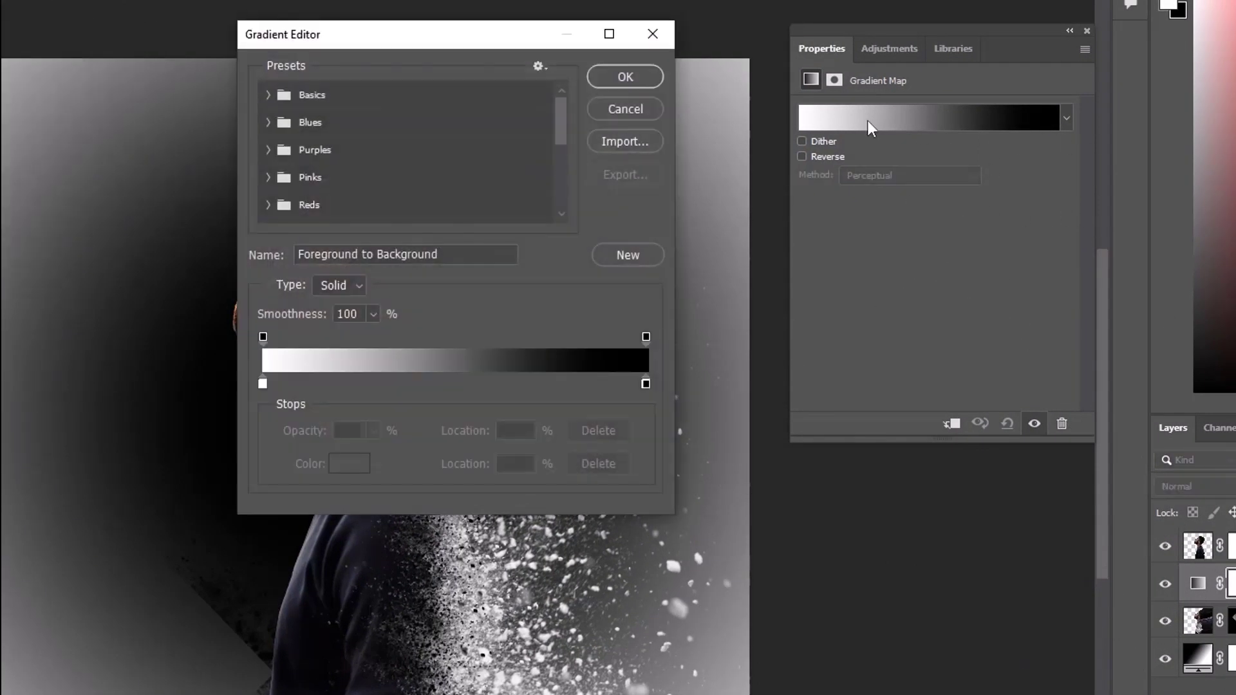
double_click(262, 384)
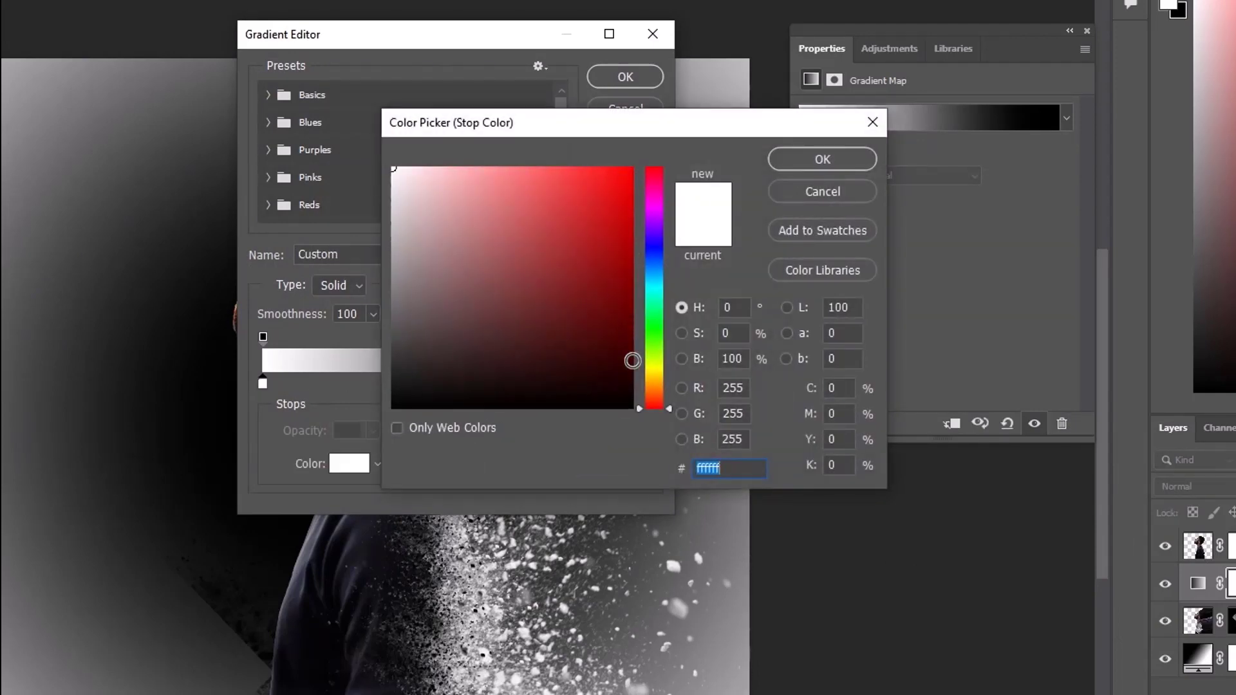
left_click_drag(651, 379, 654, 392)
left_click(629, 180)
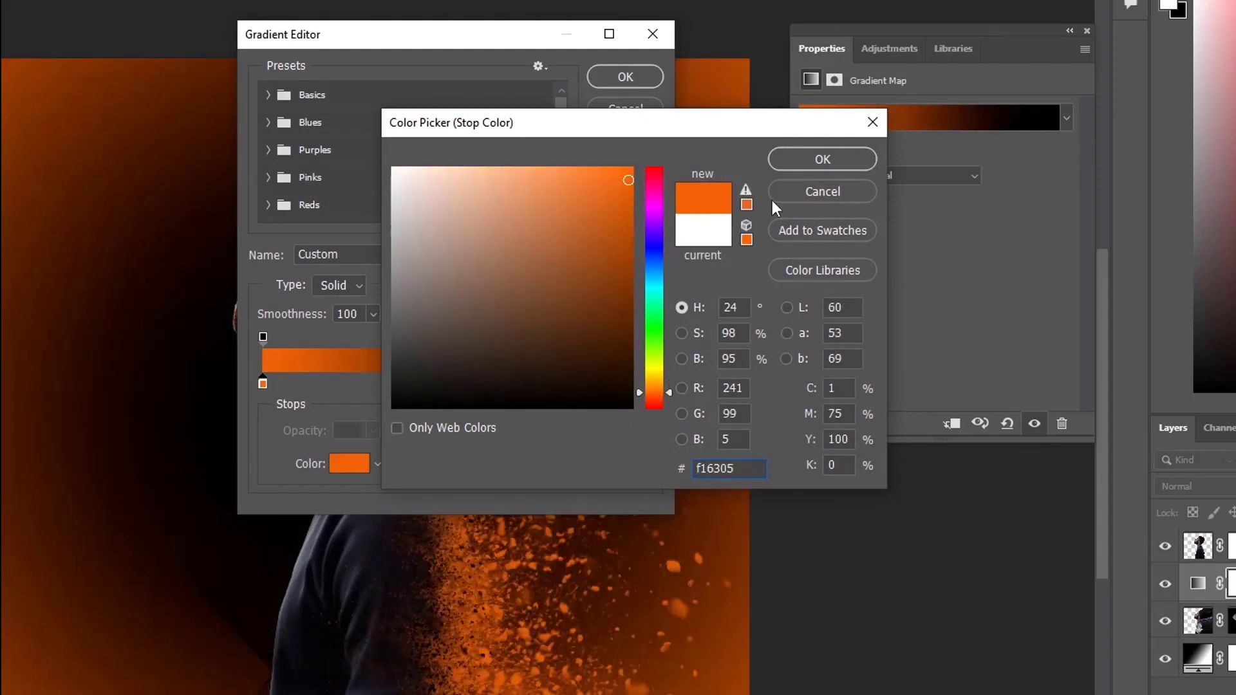
left_click(797, 159)
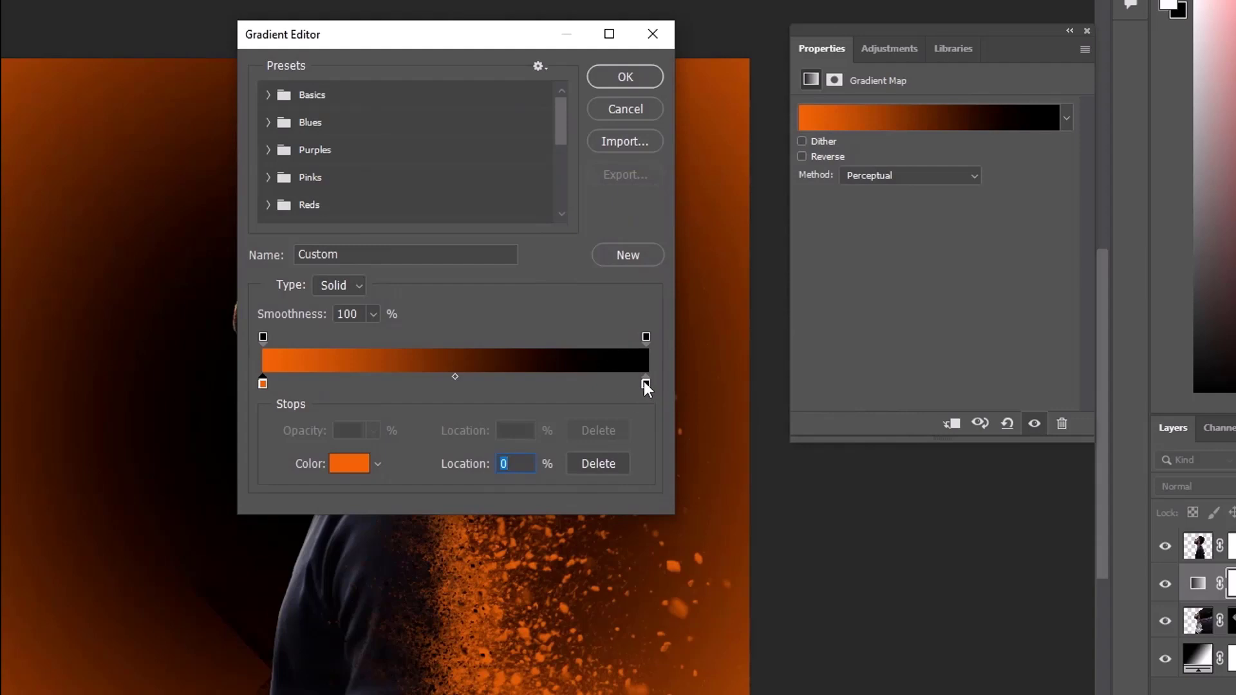
- Set the Gradient Map's end stop to dark orange #944104 and accept the gradient
left_click_drag(644, 381, 654, 392)
double_click(643, 381)
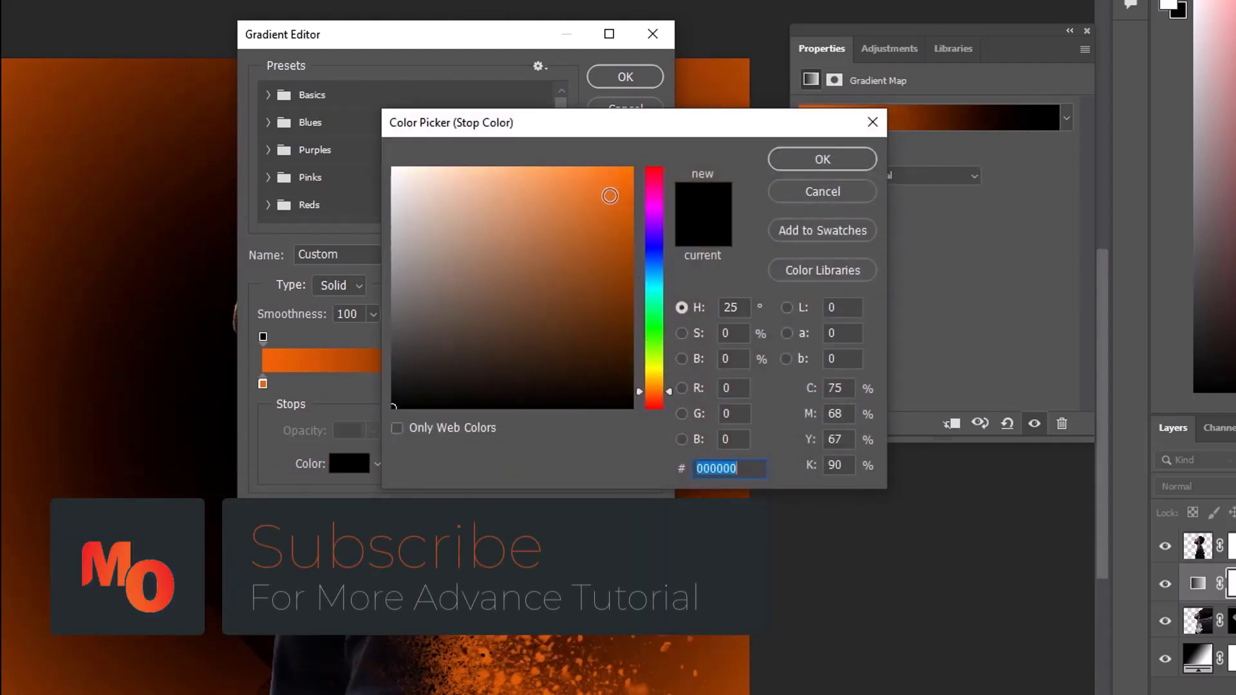
left_click(532, 171)
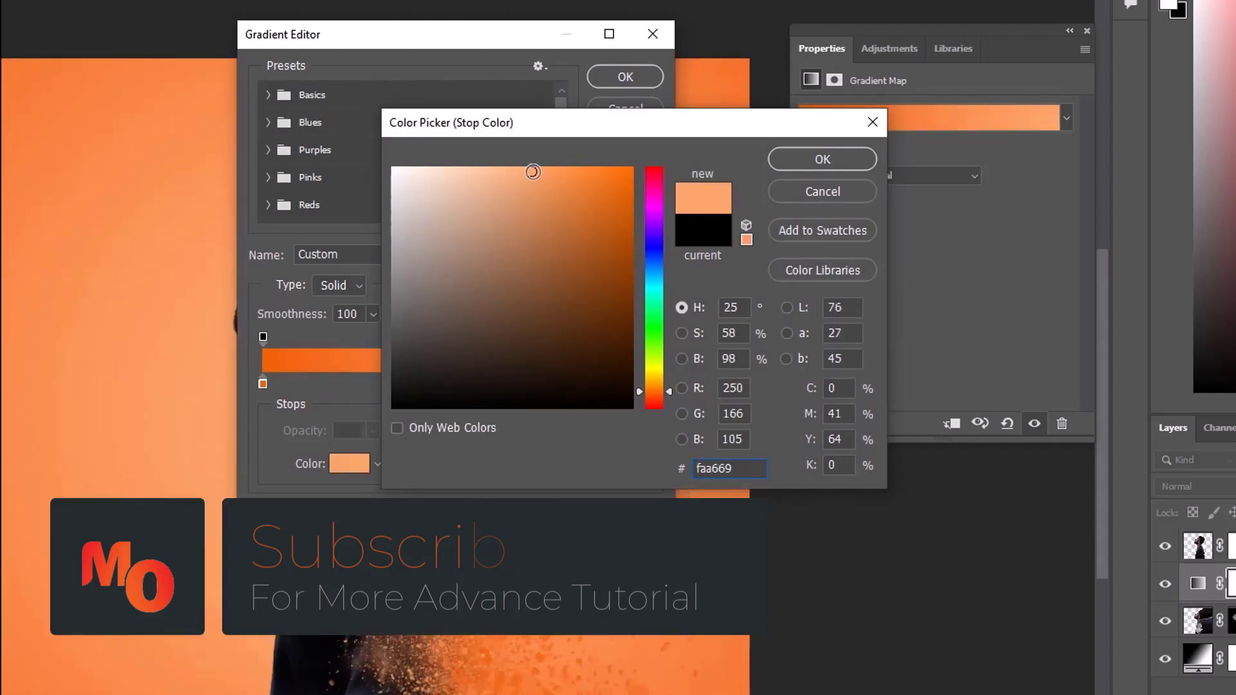
left_click(573, 204)
left_click(626, 269)
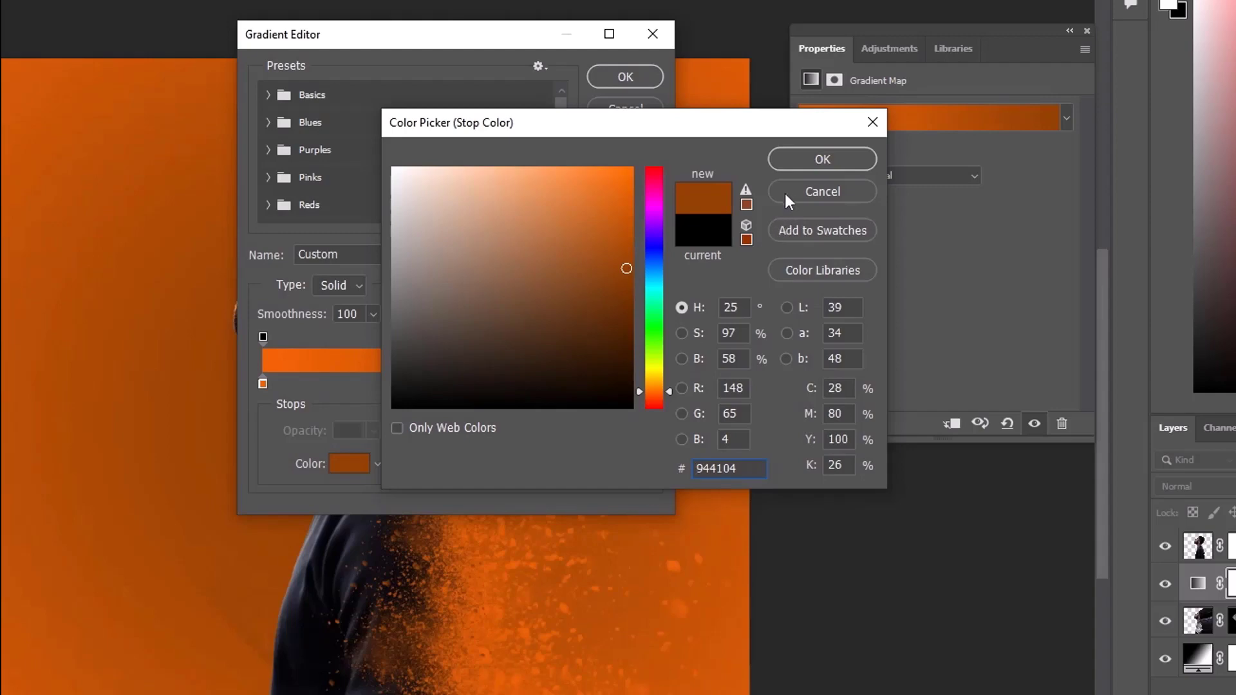
left_click(797, 160)
left_click(623, 75)
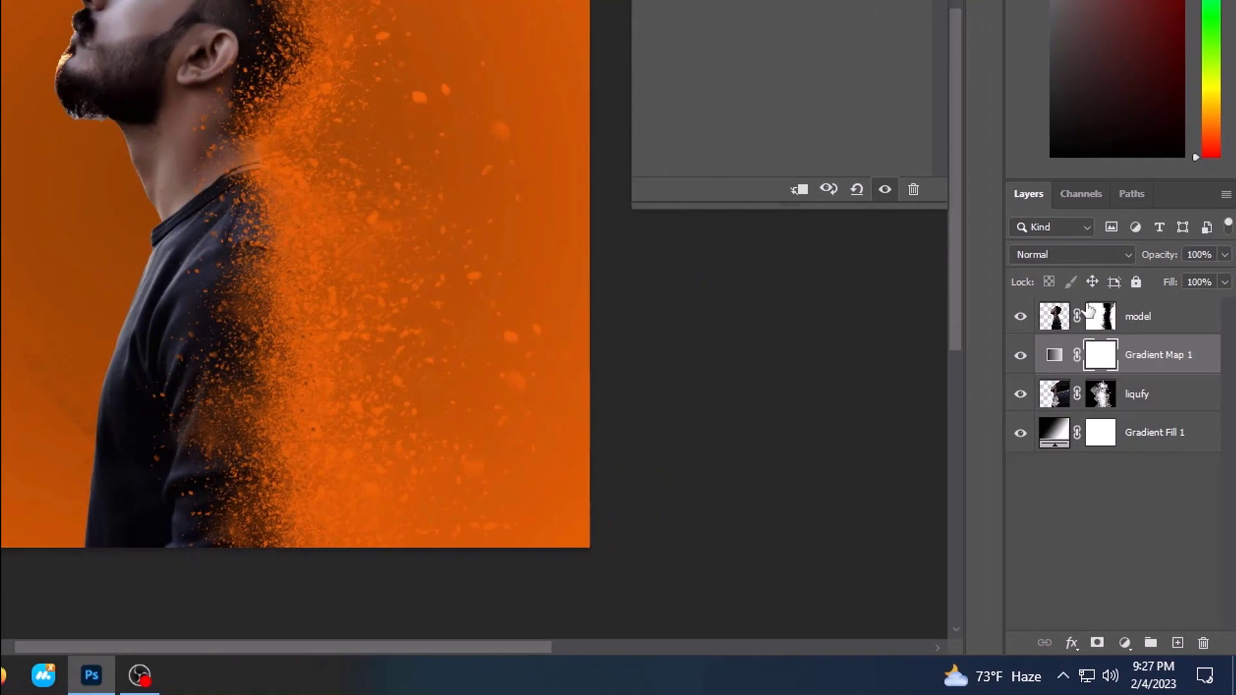
- Move the Gradient Map 1 layer above the model layer and set its blend mode to Soft Light
left_click_drag(1131, 357, 1131, 312)
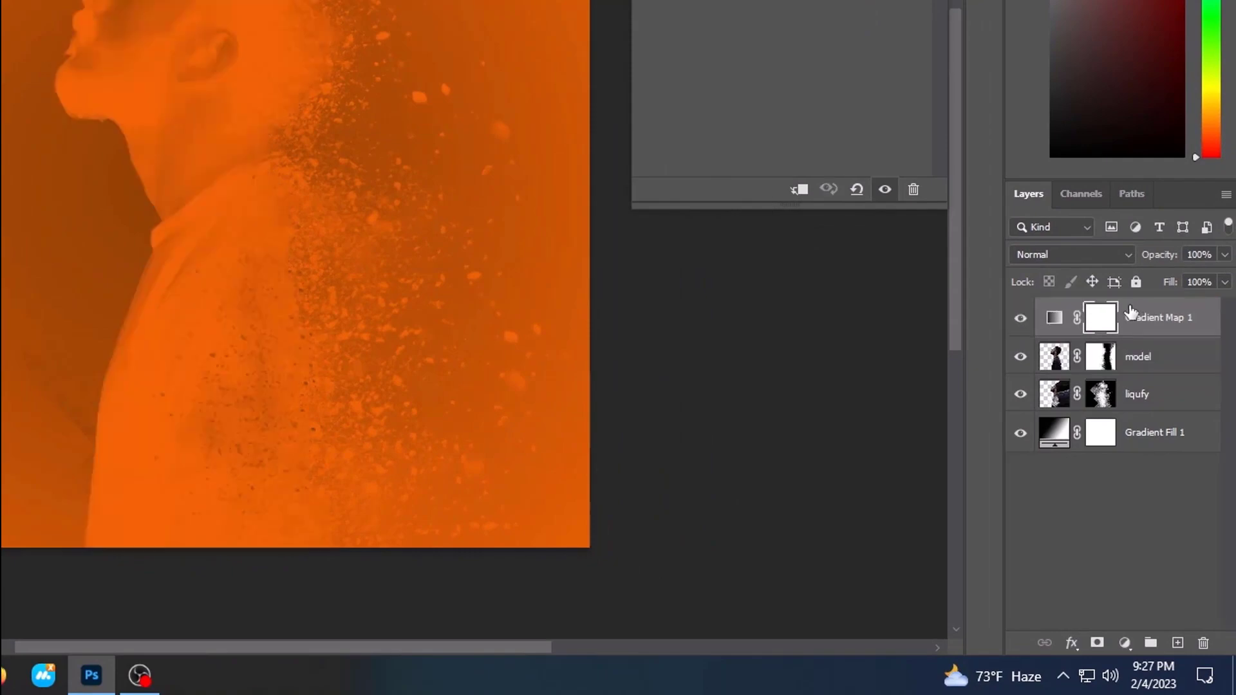
left_click(1120, 255)
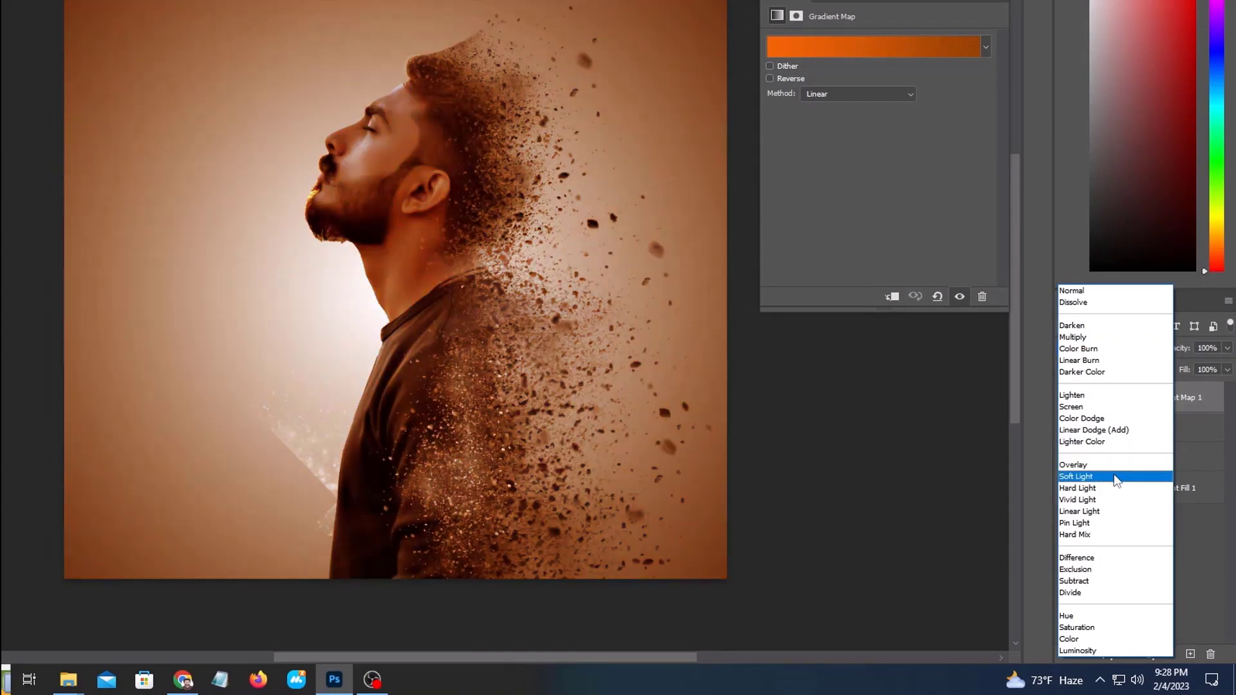
left_click(1115, 480)
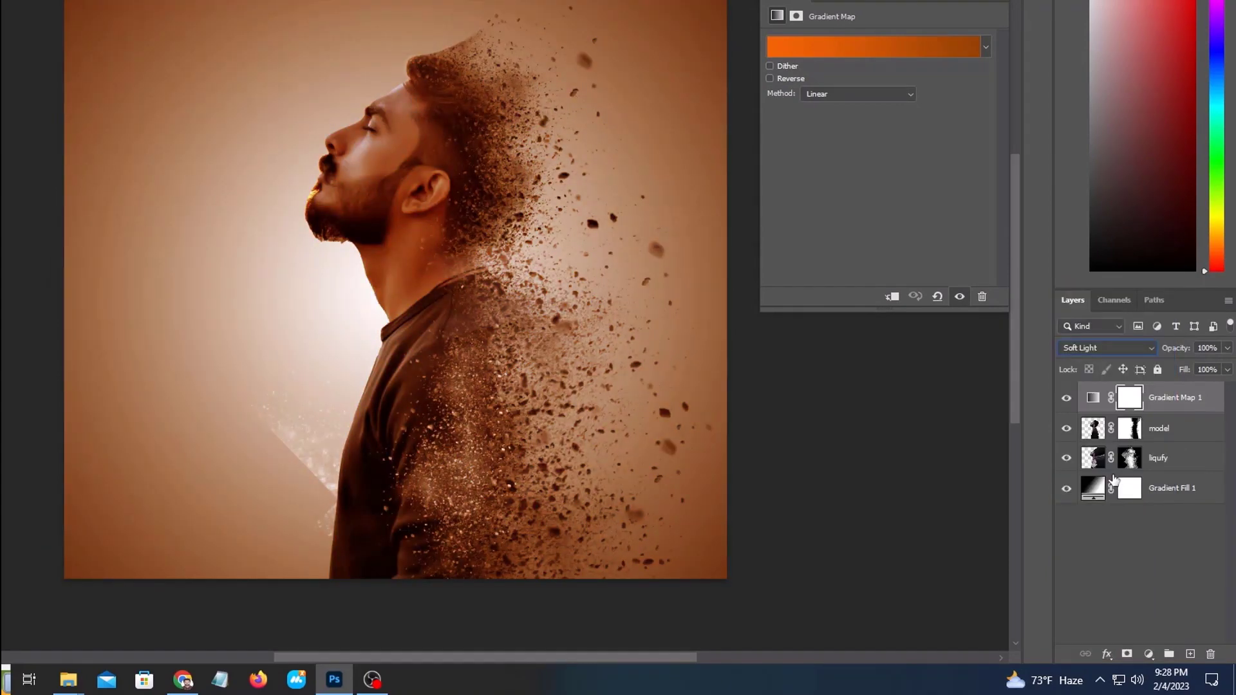
left_click(894, 345)
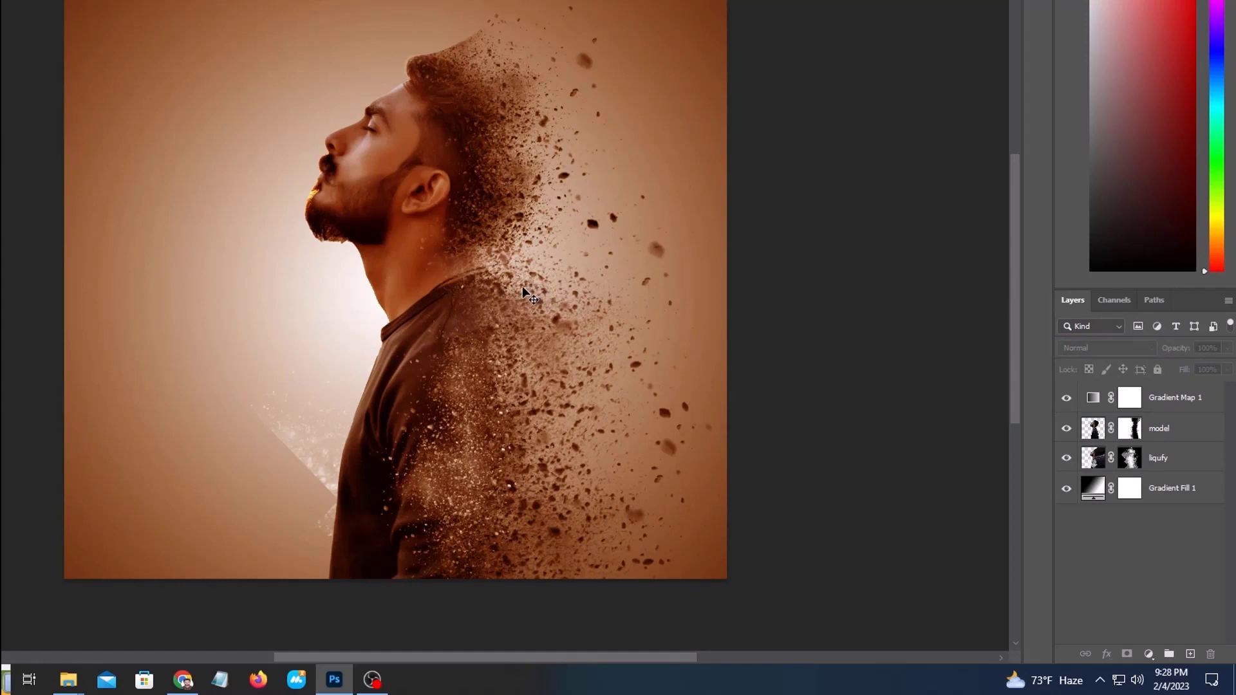
- Lower the Gradient Map 1 layer's opacity to 77% and deselect the layer
left_click(1186, 399)
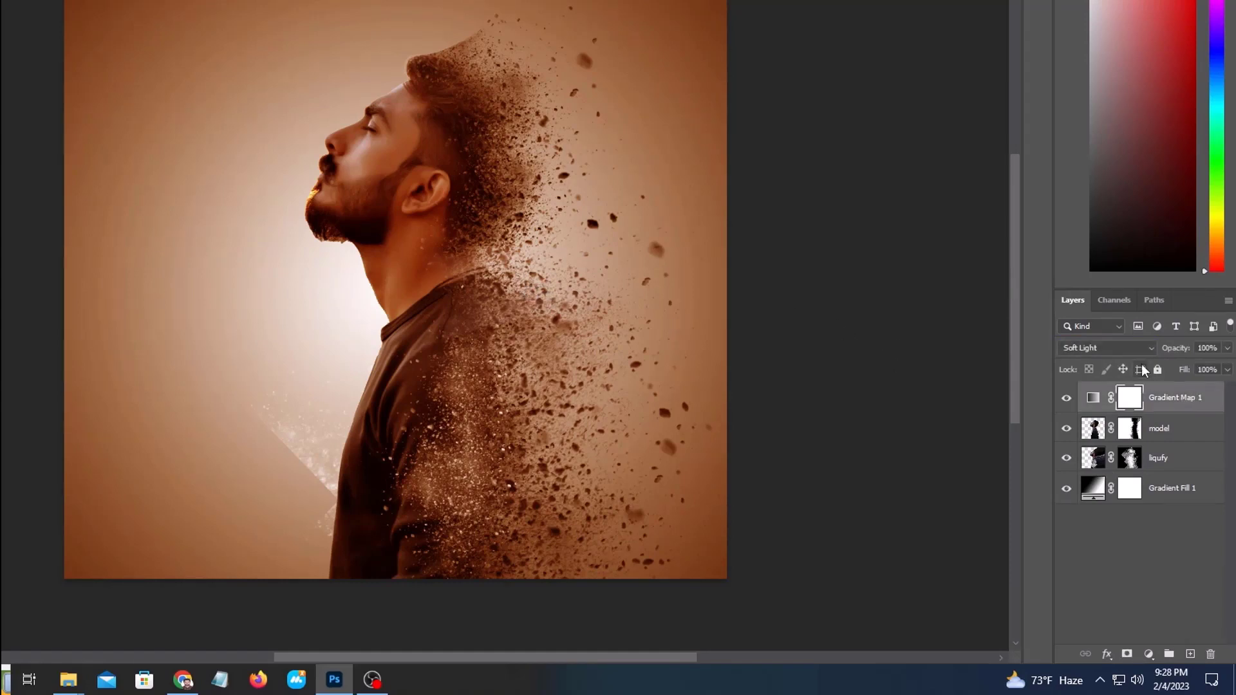
left_click(1226, 348)
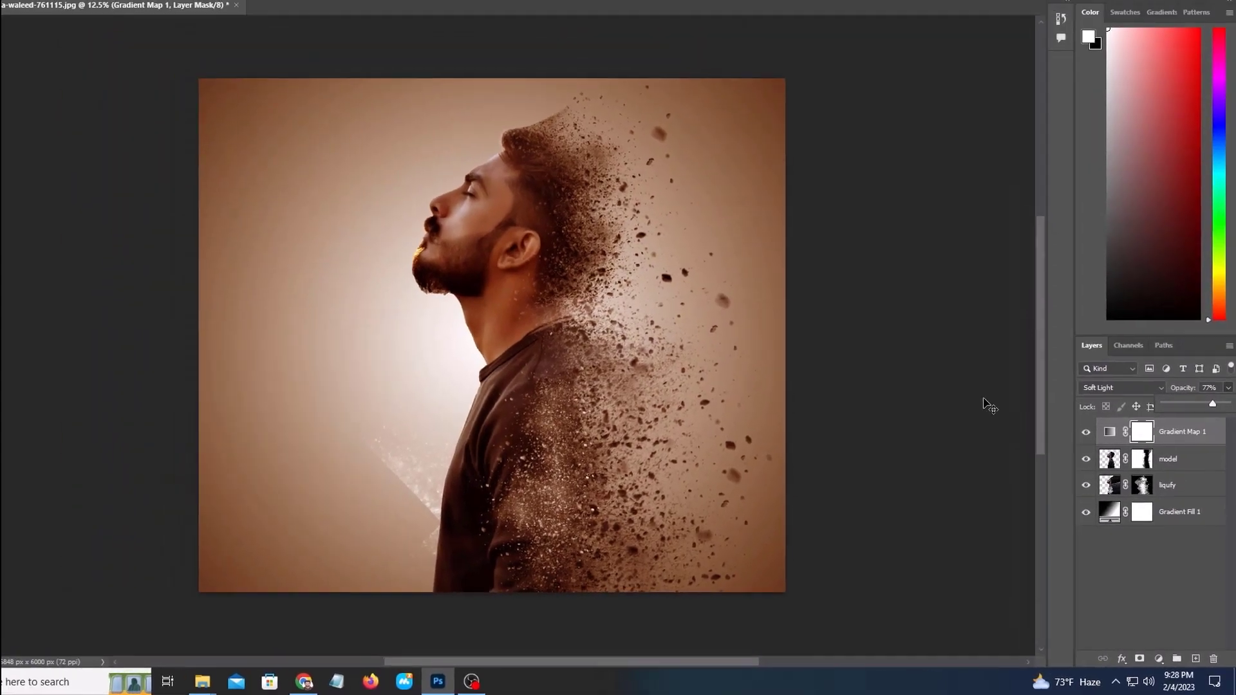
left_click(952, 362)
left_click(952, 362)
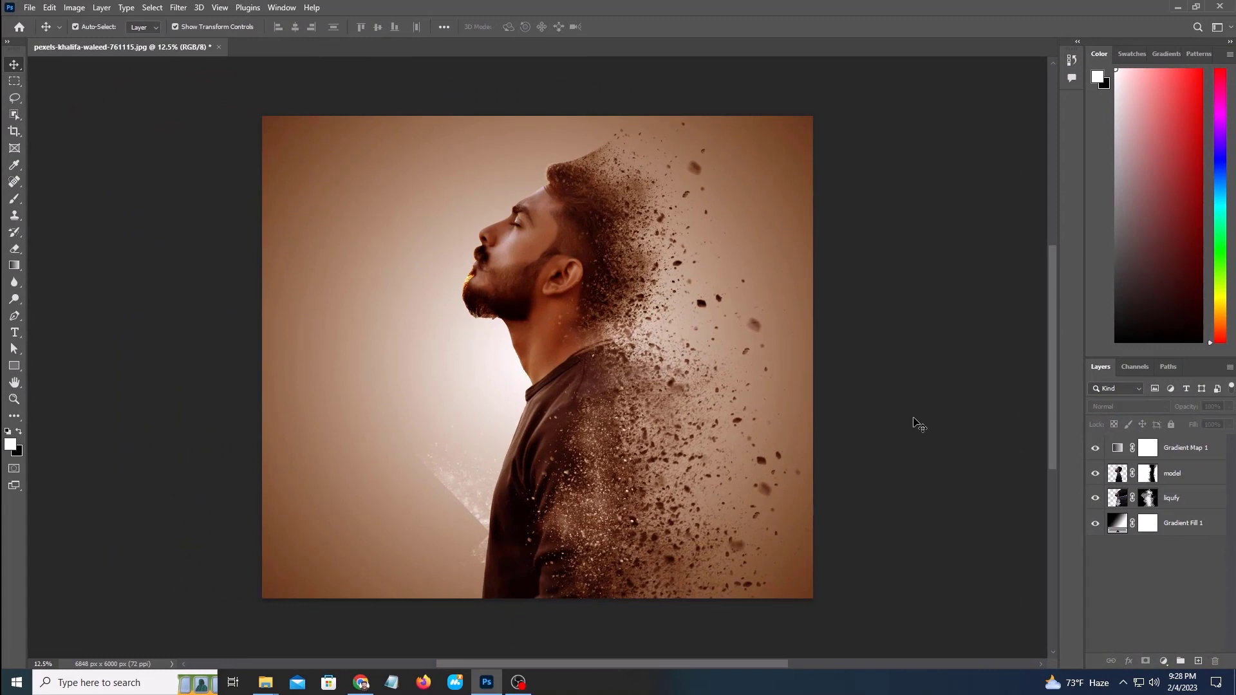